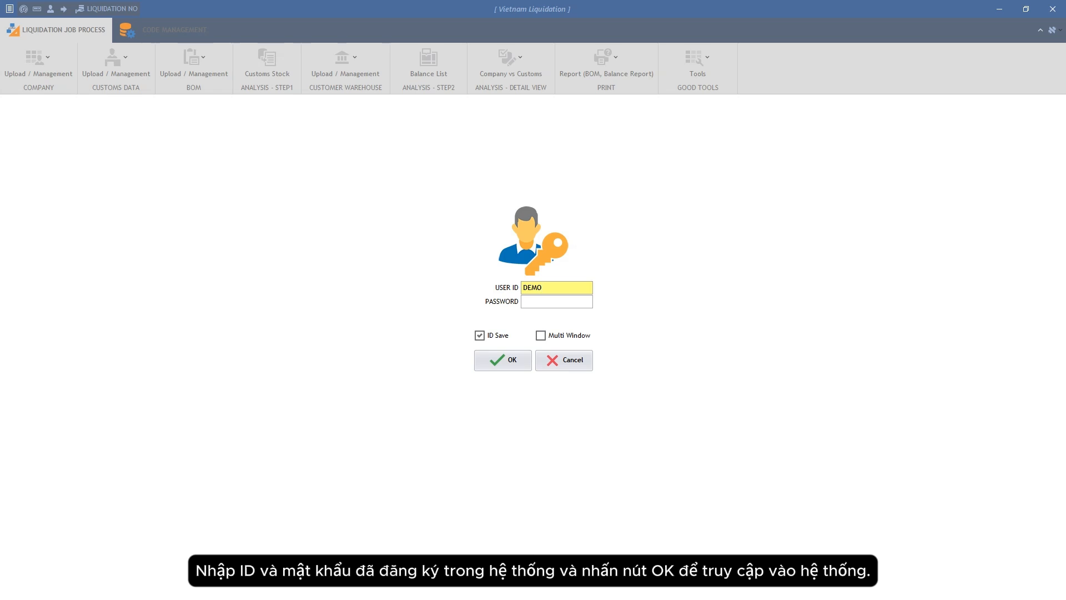
# Enter the account password for the saved user ID and sign in to the system.
pyautogui.press('Tab')
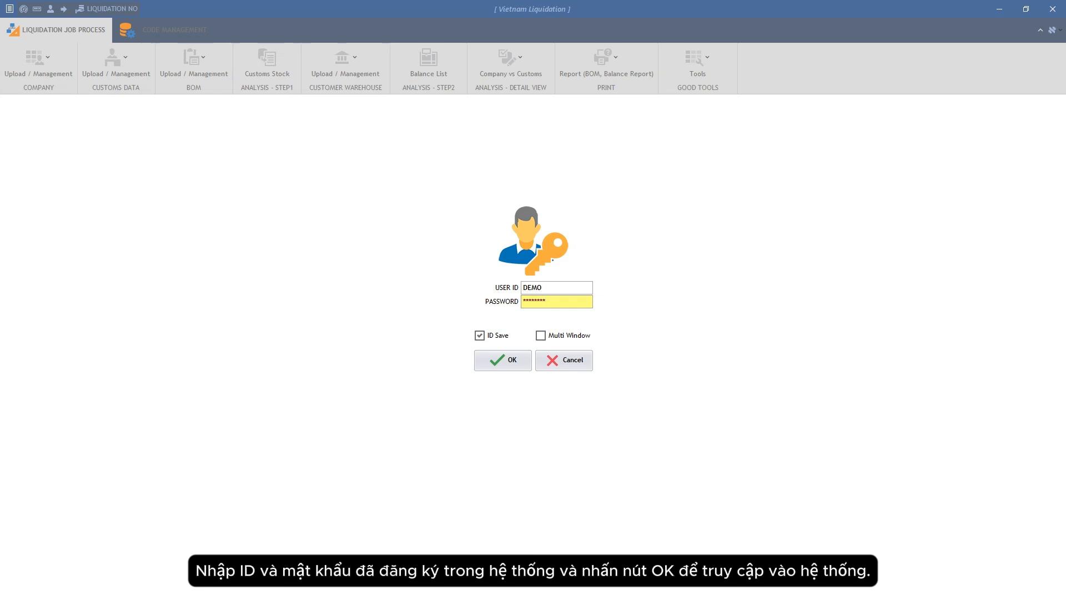
pyautogui.click(507, 364)
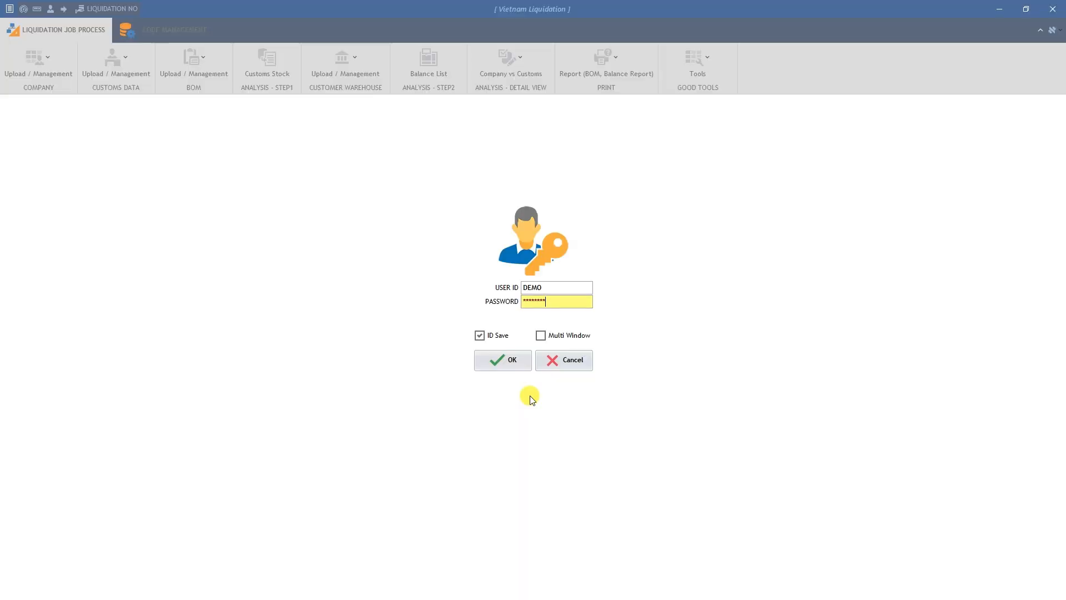
pyautogui.click(505, 361)
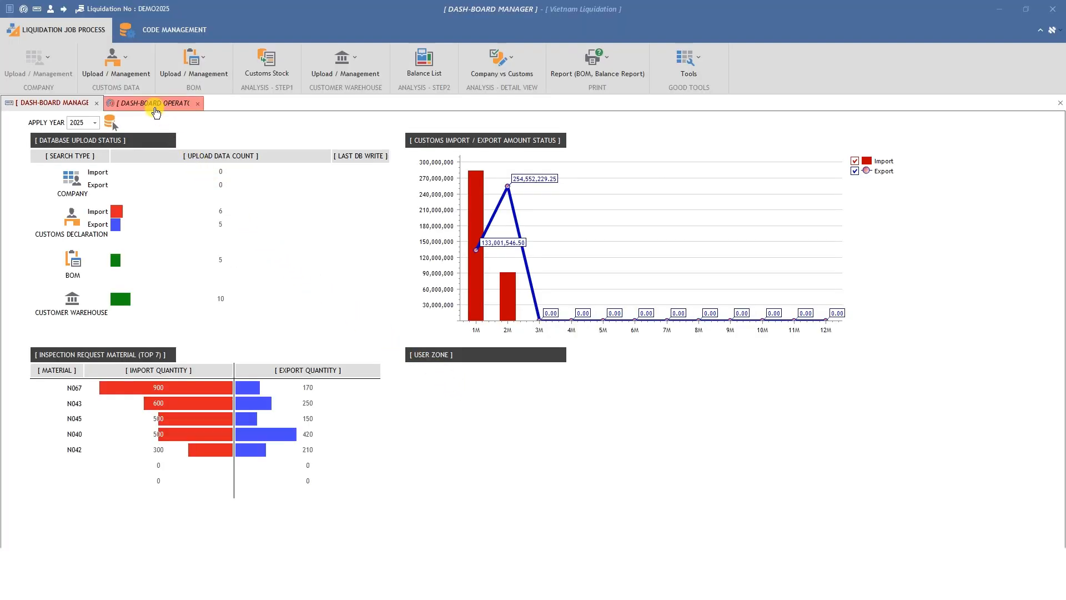
# From the operator dashboard, load ECUS DATA.xls into the Excel upload form for import customs declarations.
pyautogui.click(154, 108)
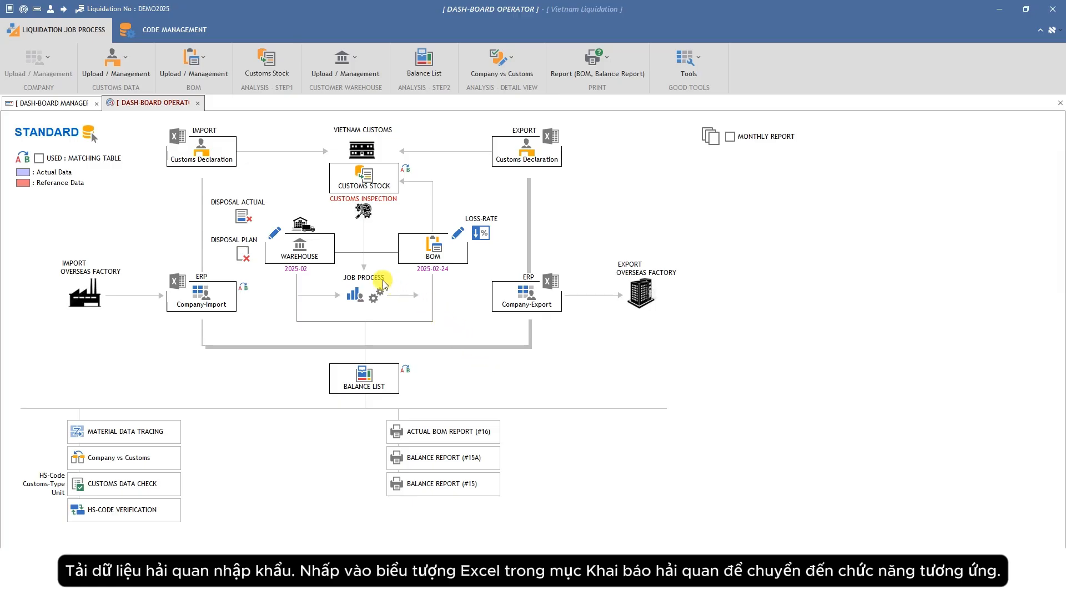
pyautogui.click(178, 137)
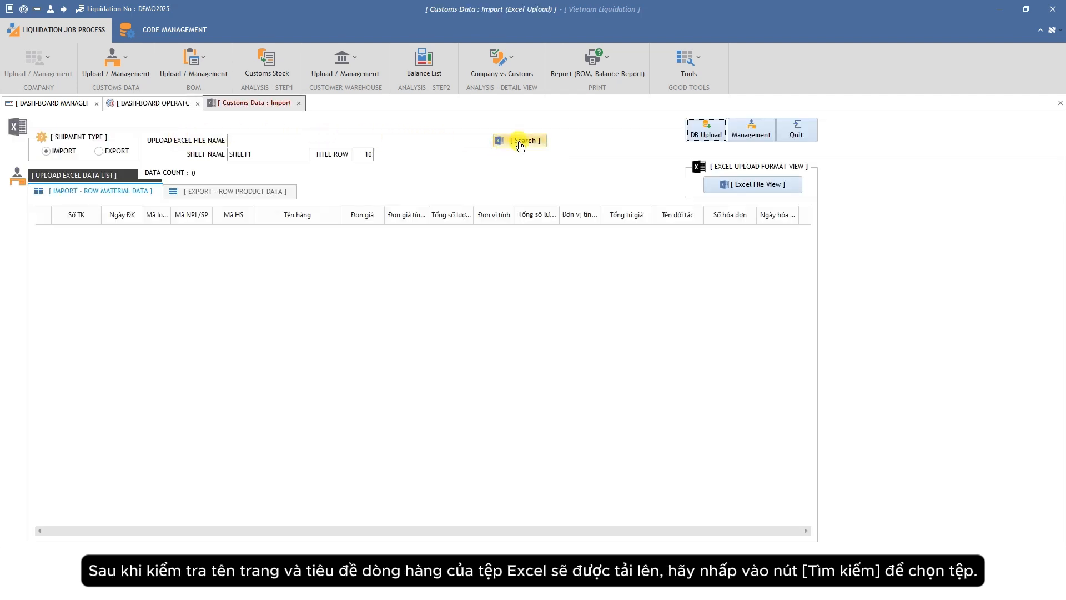
pyautogui.click(521, 145)
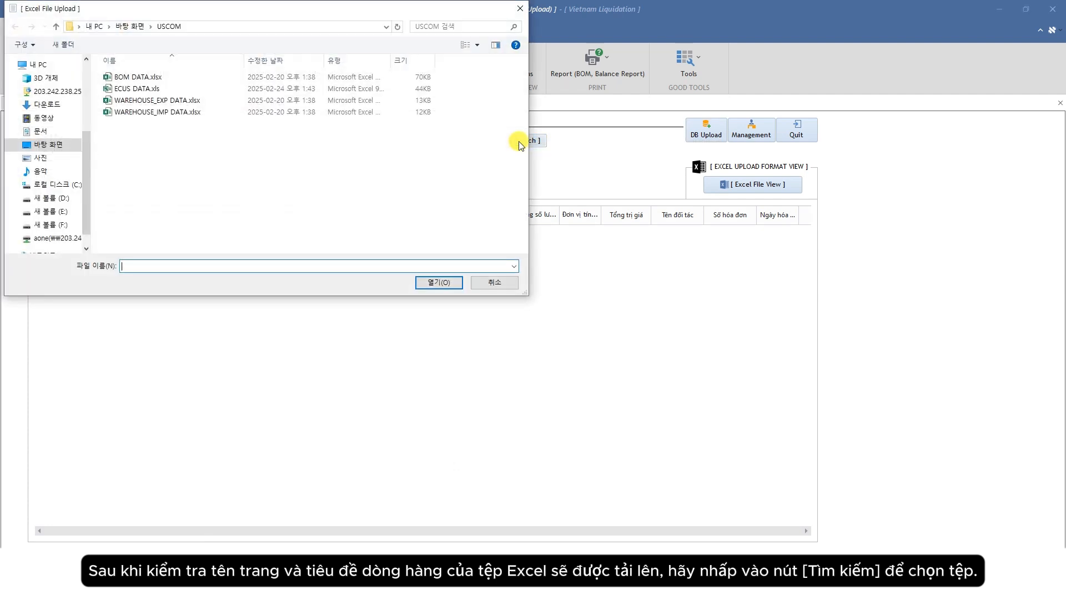
pyautogui.click(137, 90)
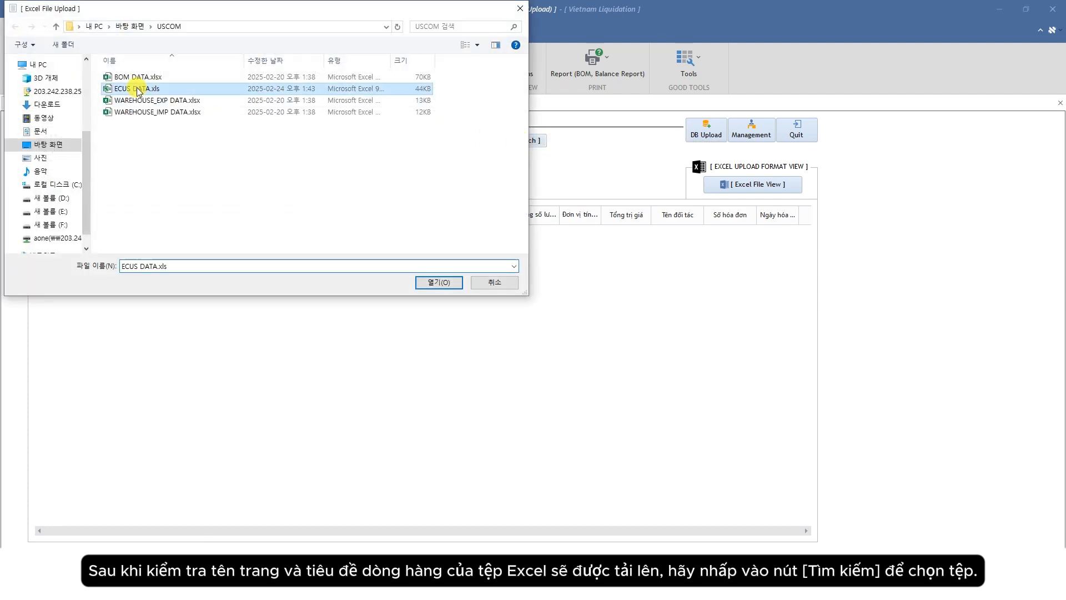
pyautogui.click(438, 282)
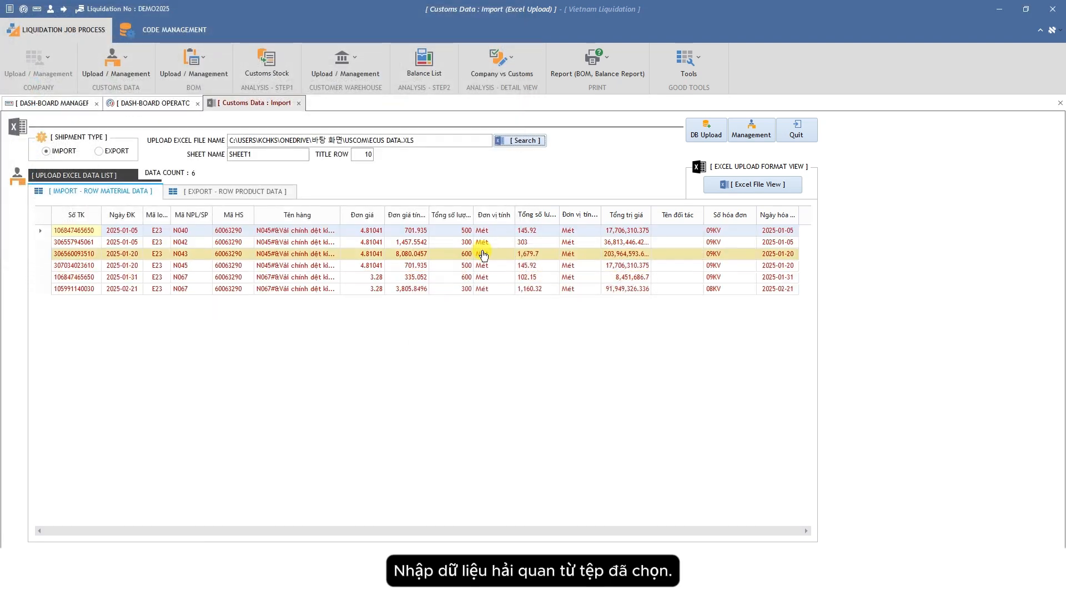
# Upload the loaded import customs data to the database and close the upload form.
pyautogui.click(706, 133)
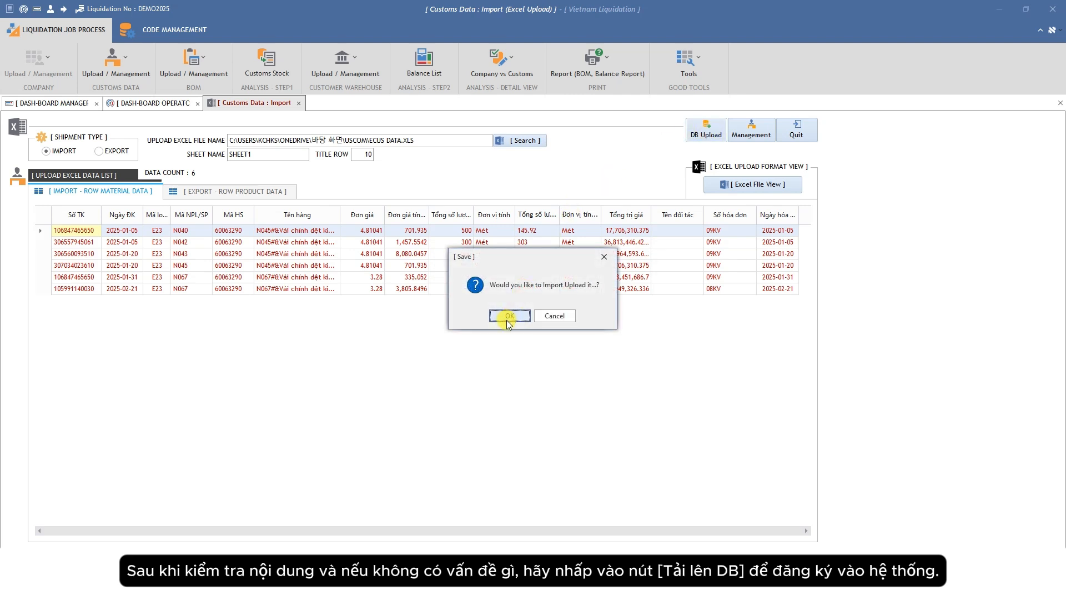
pyautogui.click(509, 316)
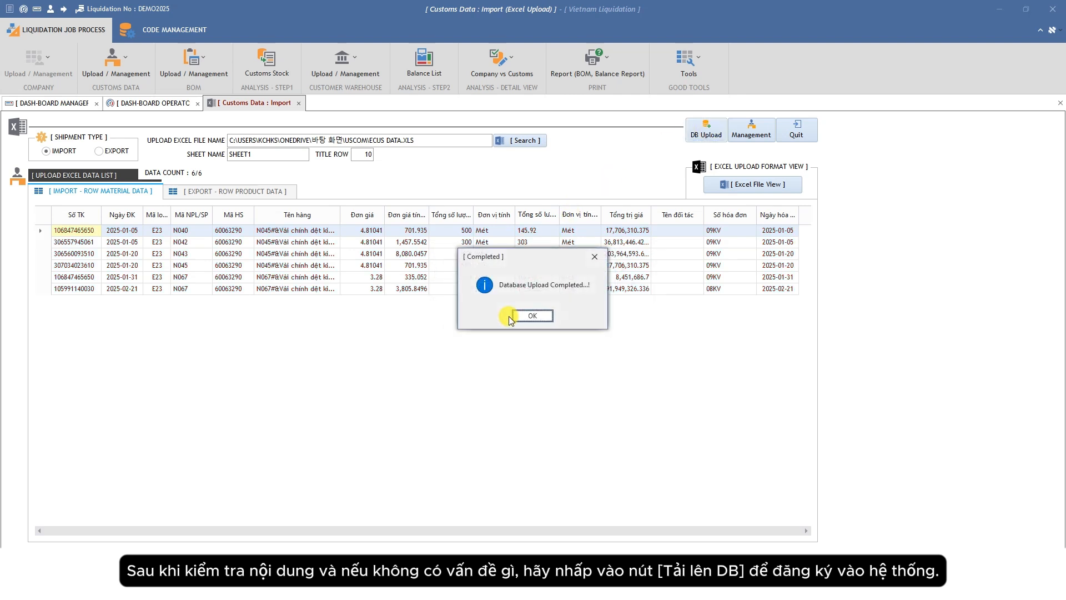
pyautogui.click(540, 315)
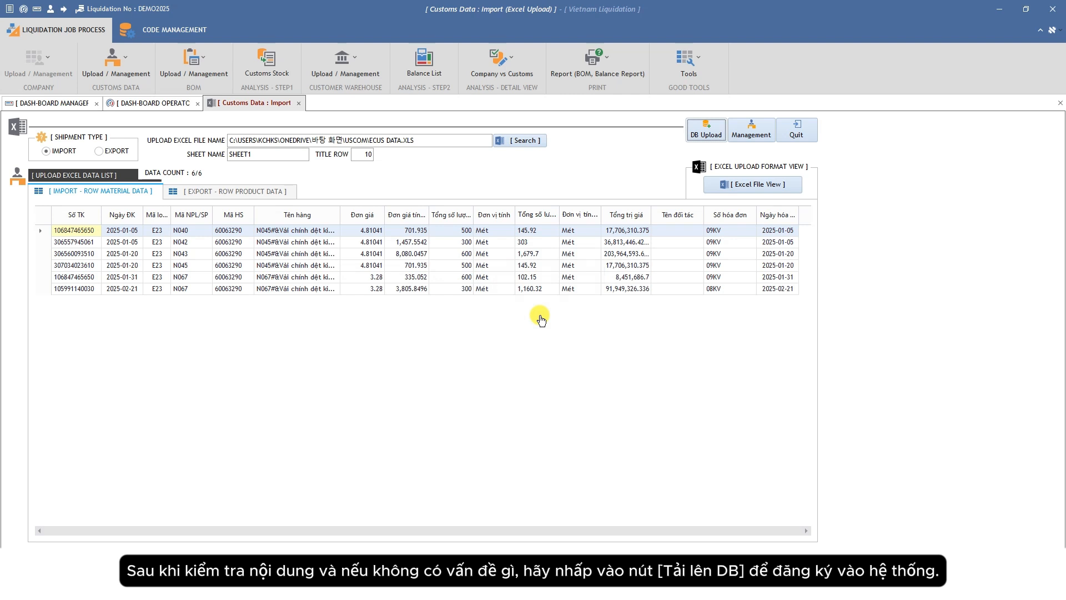
pyautogui.click(797, 133)
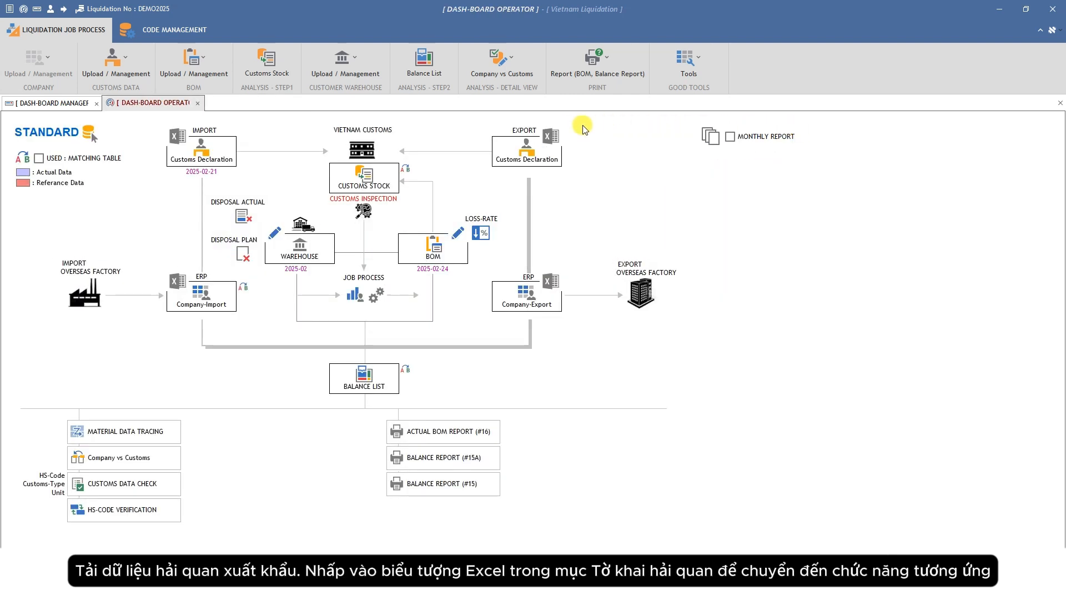
# Load ECUS DATA.xls into the Excel upload form for export customs declarations.
pyautogui.click(552, 138)
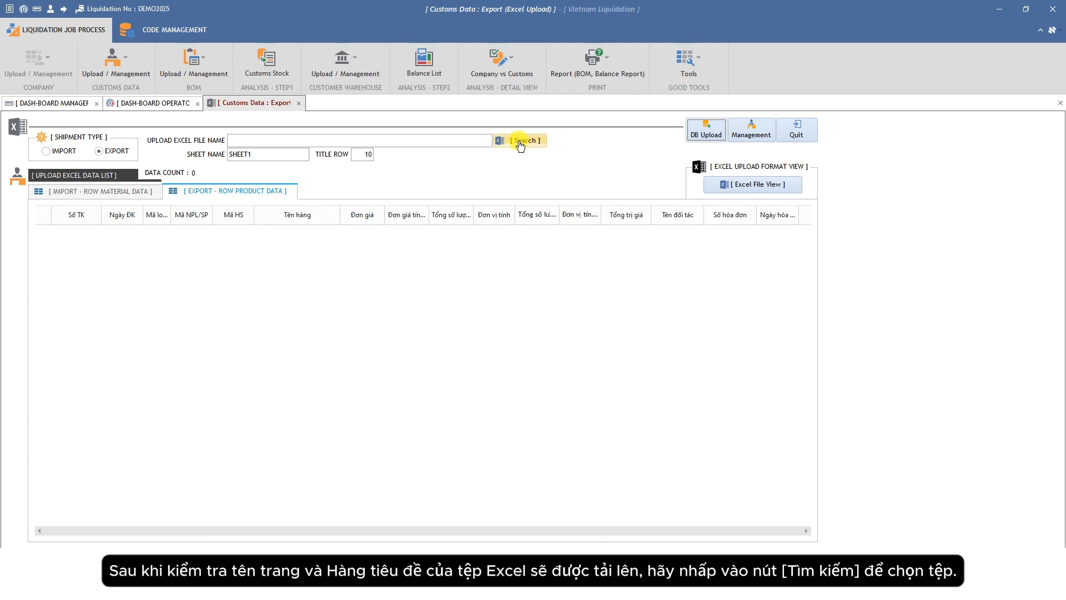
pyautogui.click(520, 143)
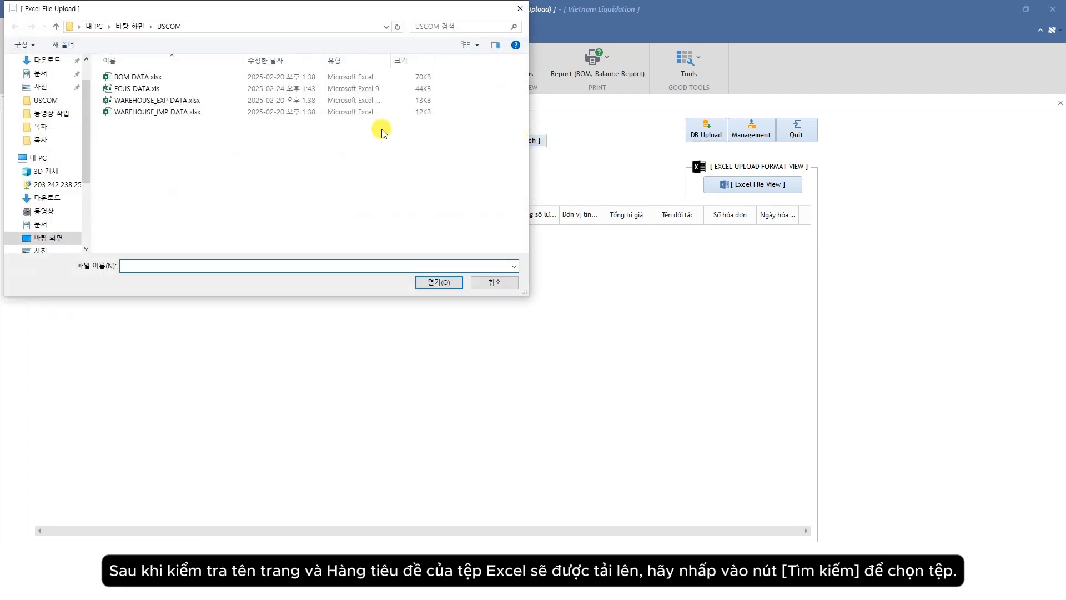
pyautogui.click(137, 89)
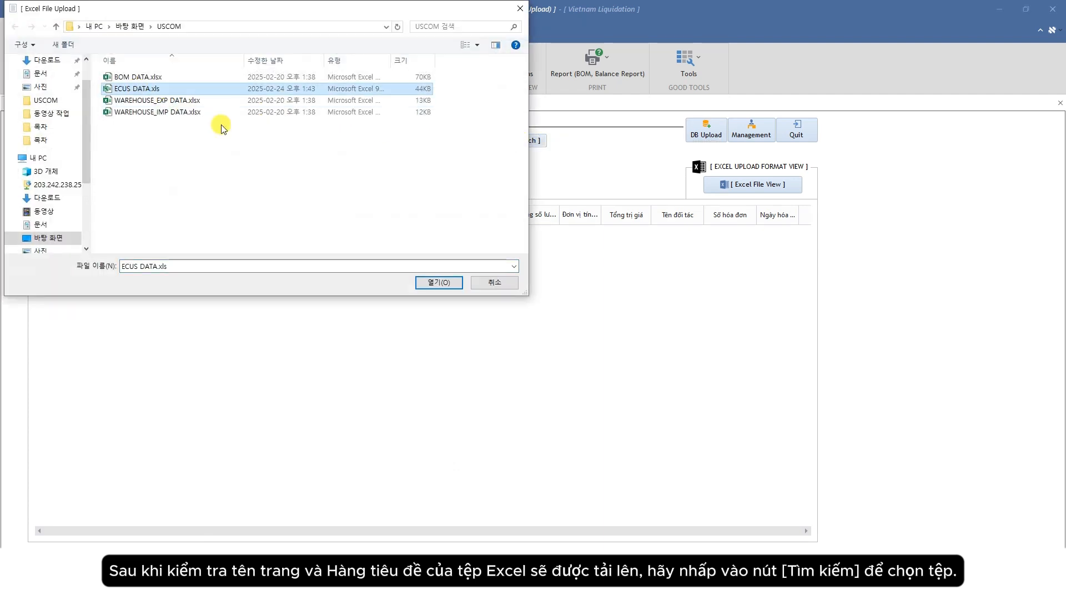
pyautogui.click(438, 281)
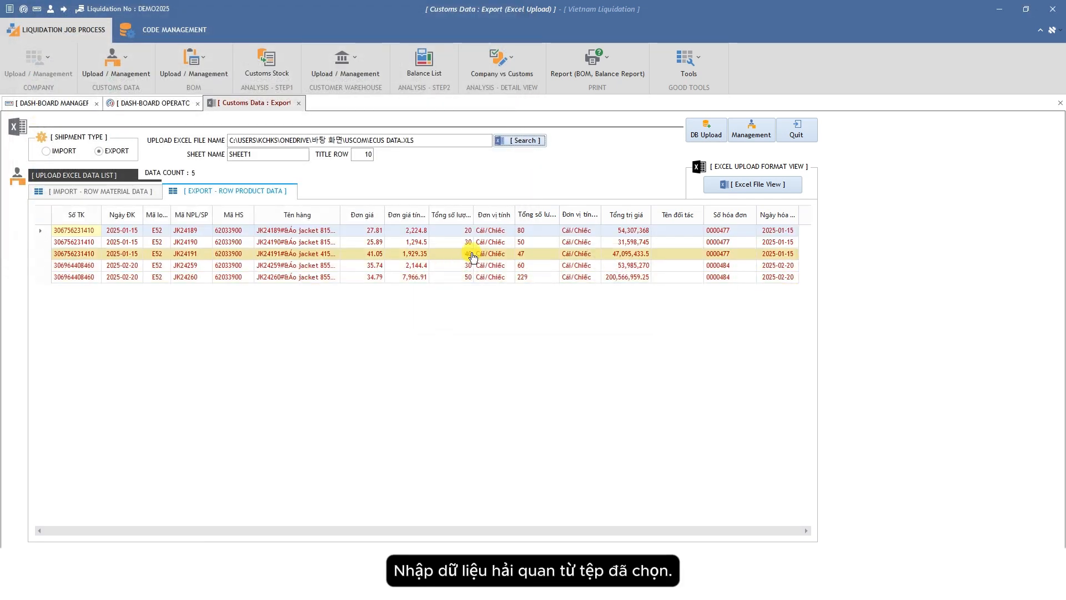
# Upload the loaded export customs data to the database and close the upload form.
pyautogui.click(702, 136)
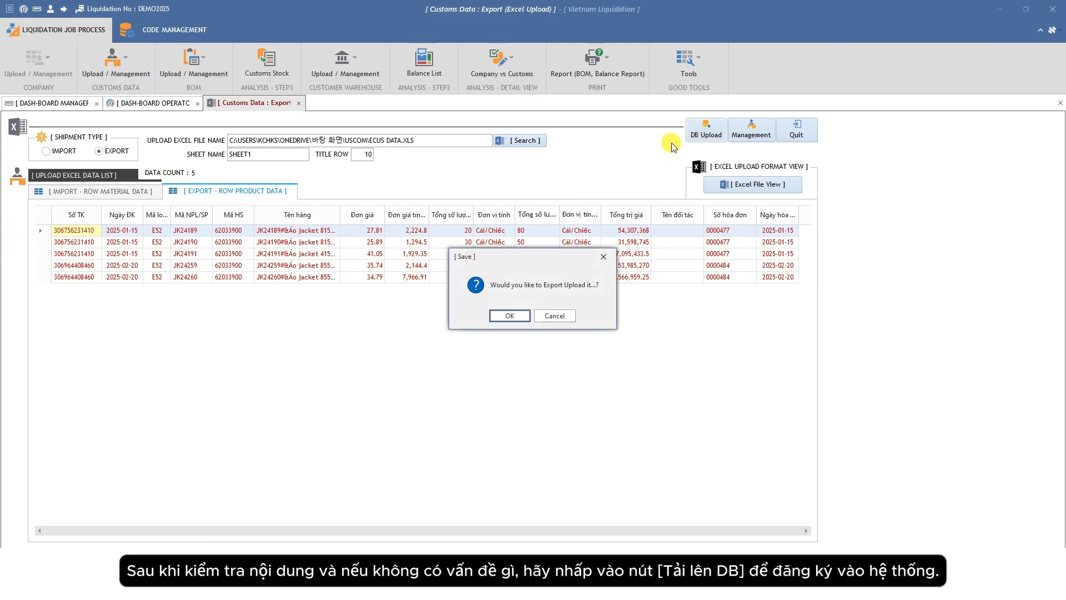
pyautogui.click(509, 316)
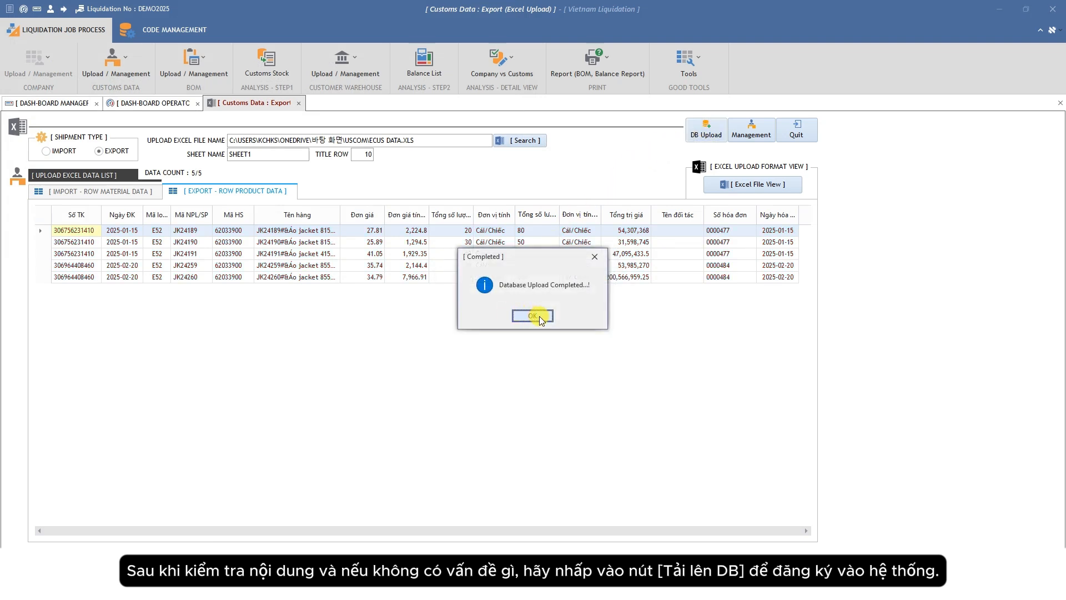
pyautogui.click(539, 315)
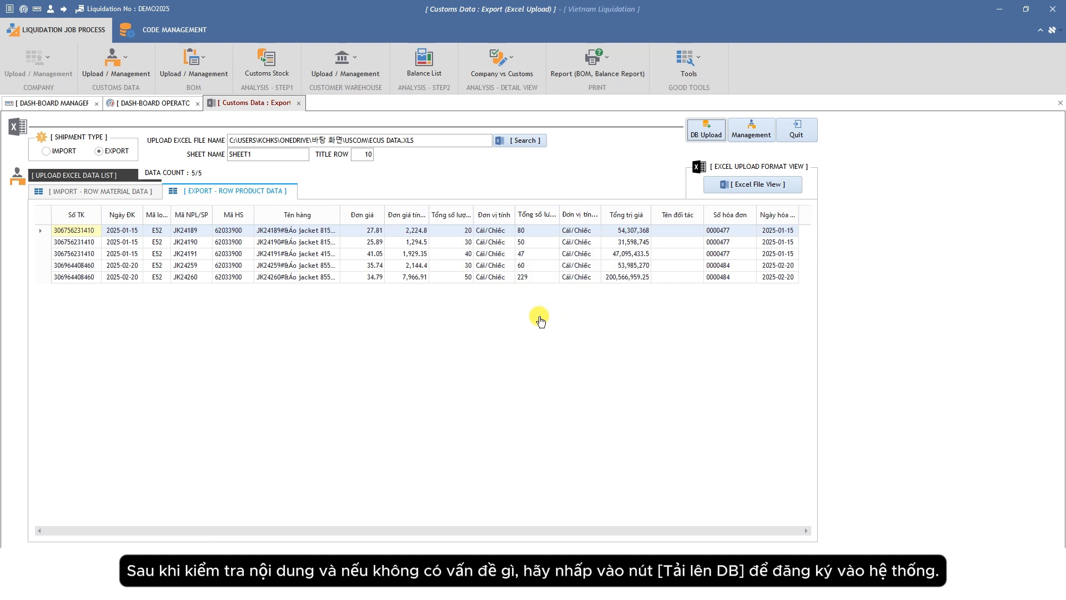
pyautogui.click(797, 130)
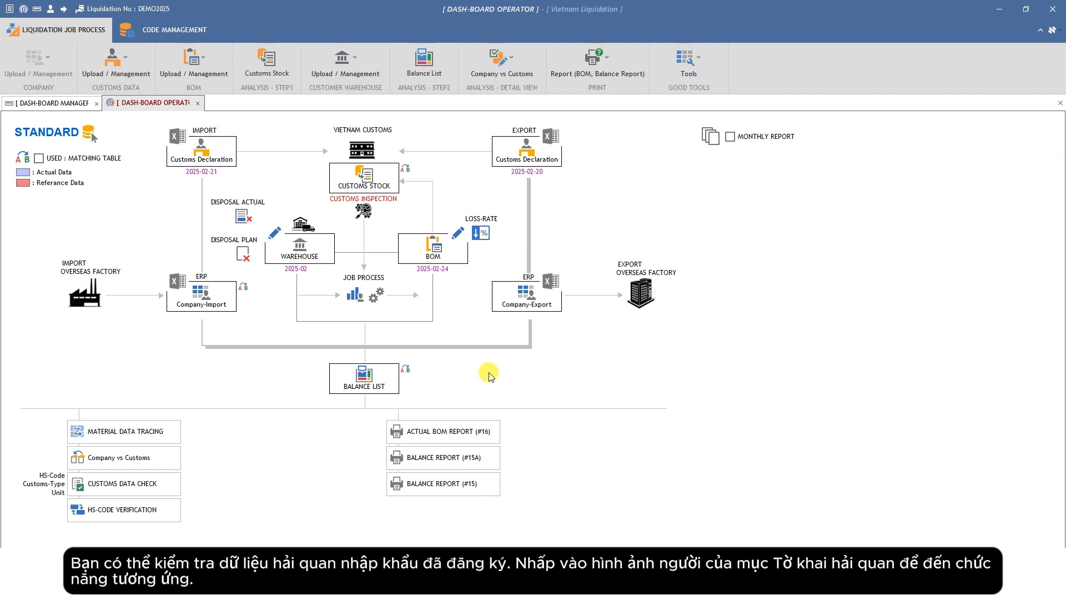
# Search the registered import customs declarations for customs dates from 2025-01-01 to 2025-02-25.
pyautogui.click(201, 153)
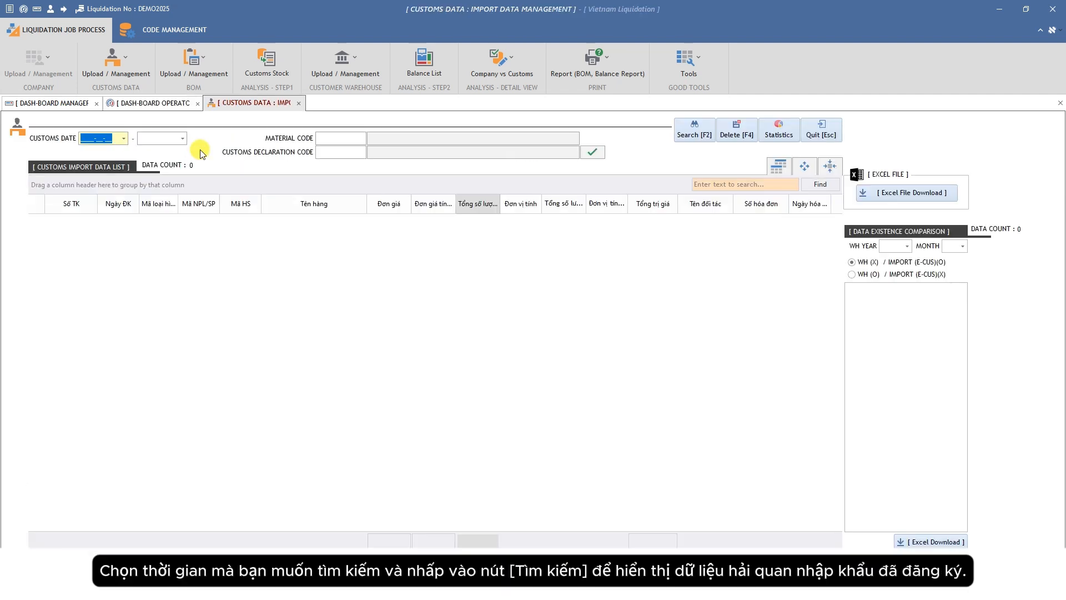
pyautogui.click(124, 139)
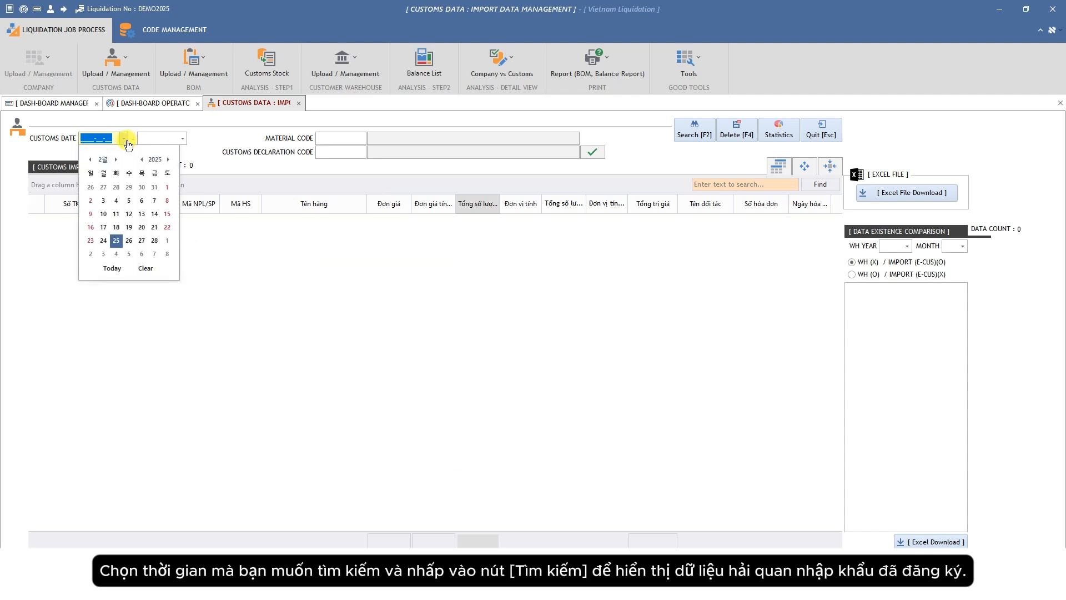
pyautogui.click(92, 159)
pyautogui.click(91, 159)
pyautogui.click(92, 160)
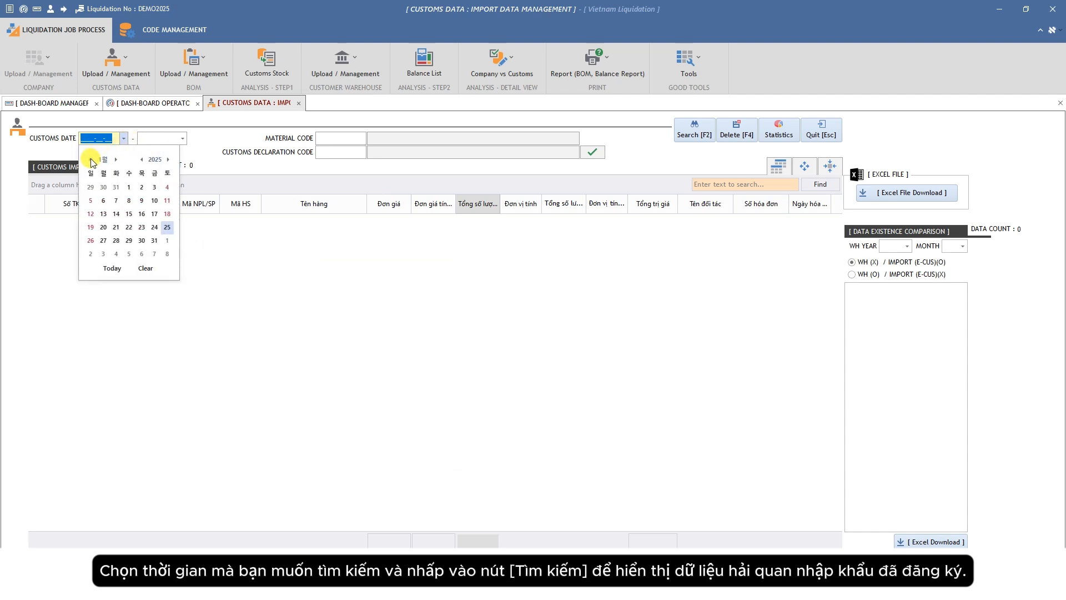
pyautogui.click(129, 188)
pyautogui.click(184, 139)
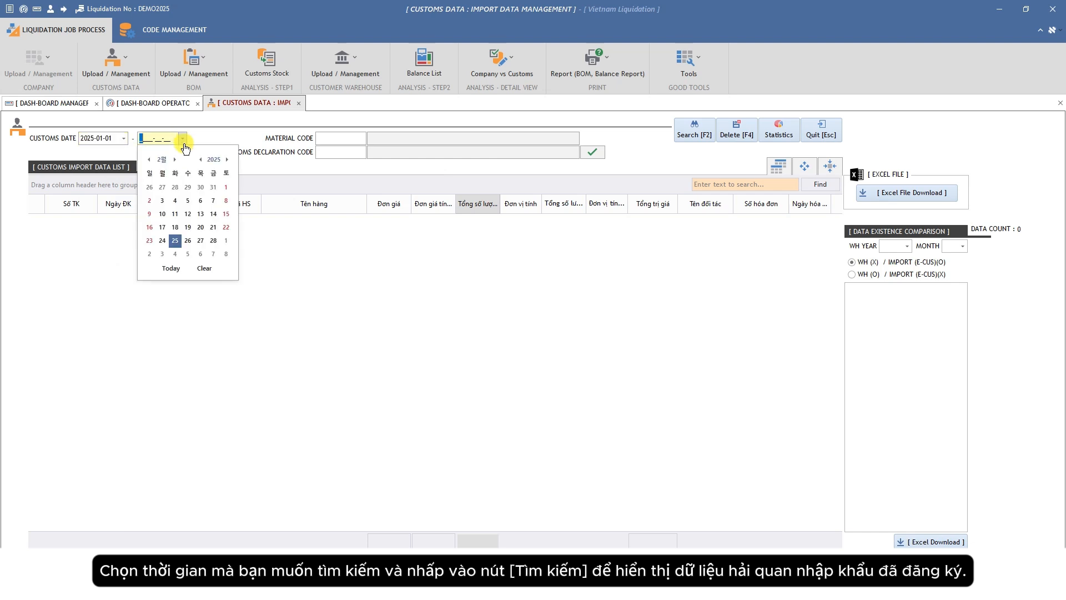
pyautogui.click(177, 242)
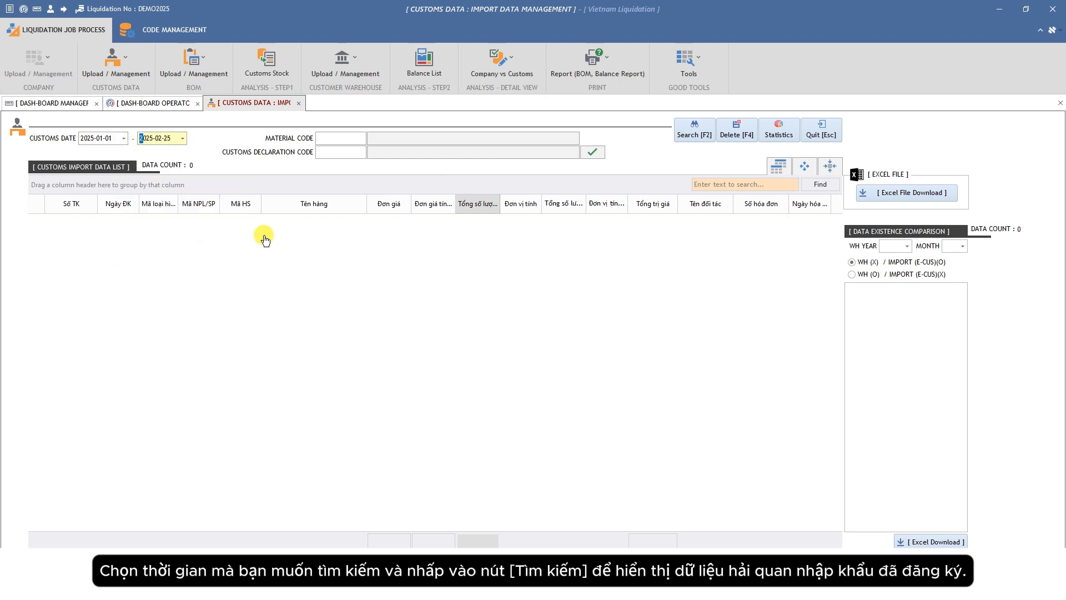
pyautogui.click(697, 129)
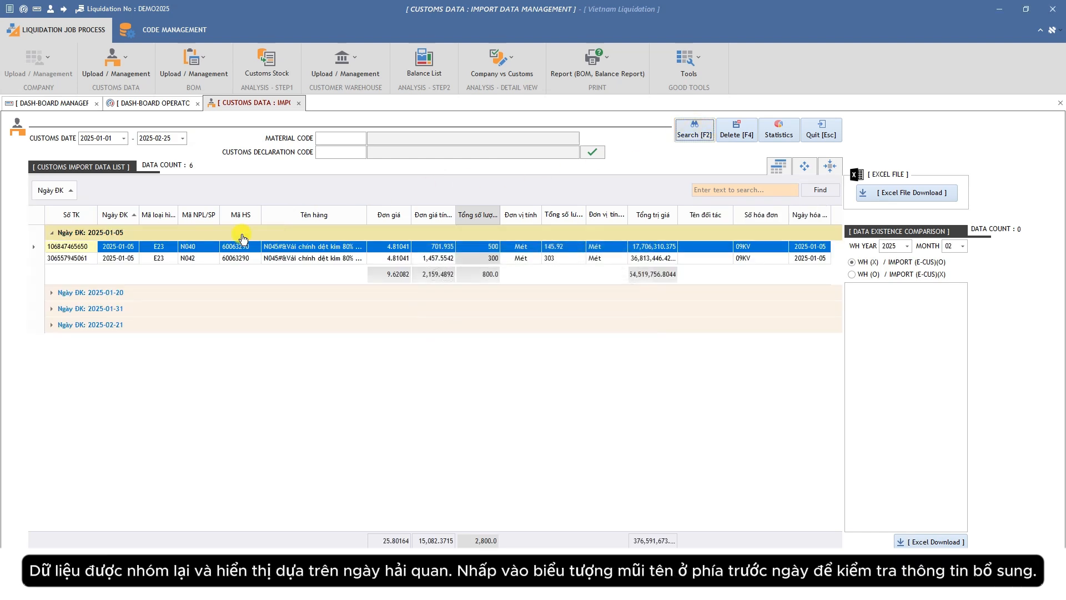
# Expand the 2025-01-20, 2025-01-31 and 2025-02-21 date groups to examine the import records, and close the import data view.
pyautogui.click(48, 296)
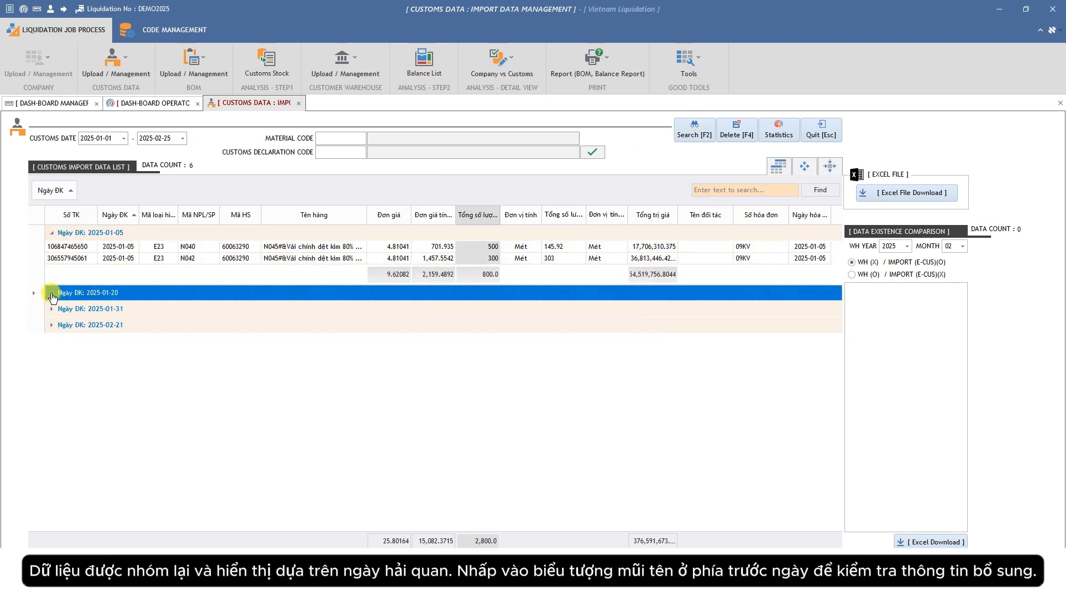
pyautogui.click(52, 294)
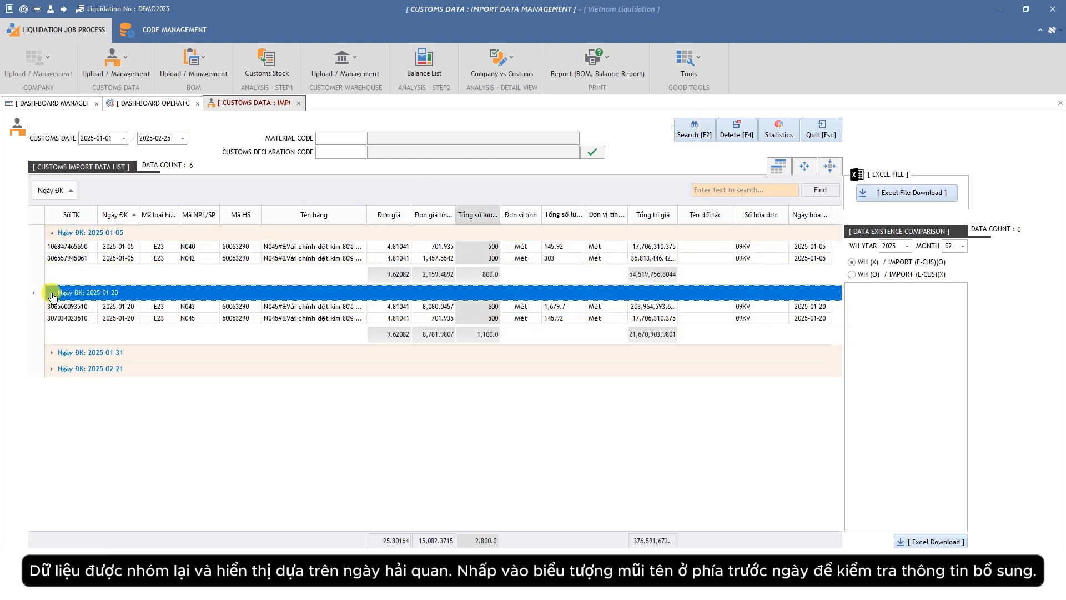
pyautogui.click(52, 353)
pyautogui.click(52, 402)
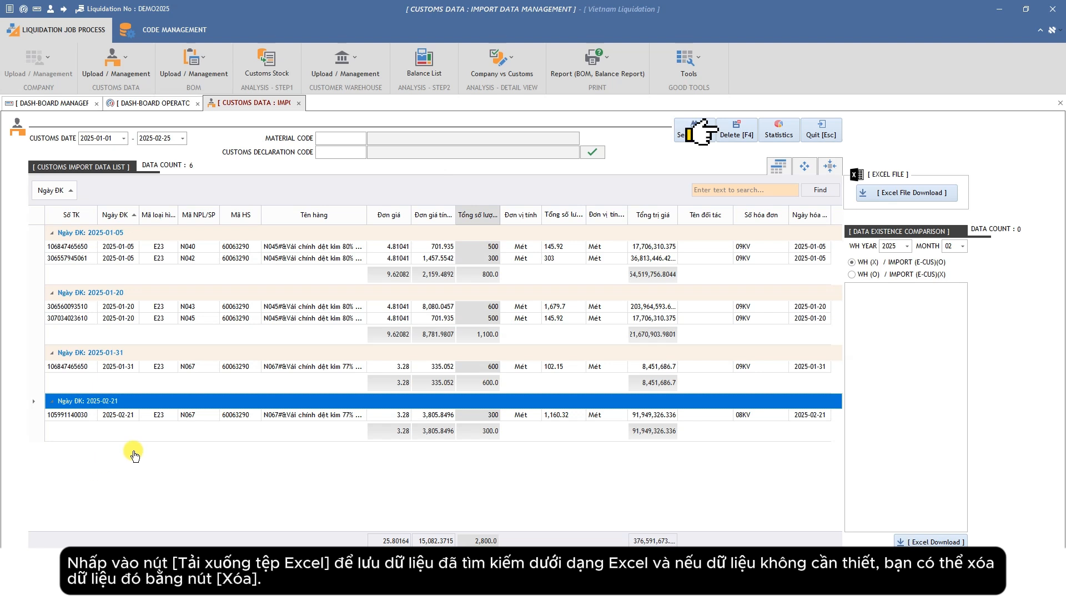
pyautogui.click(821, 135)
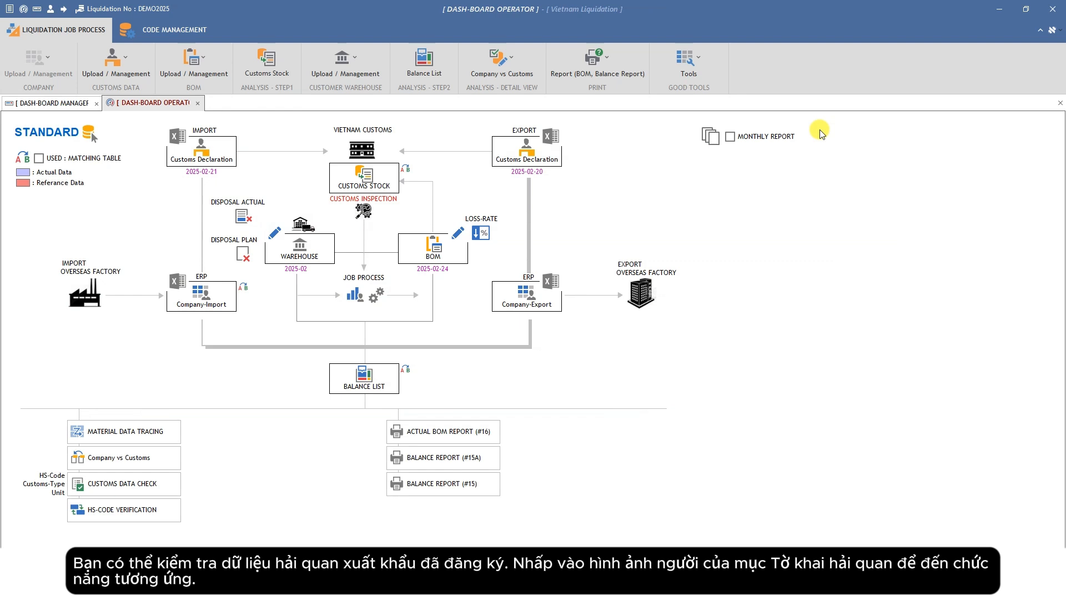
# Search the registered export customs declarations and expand the 2025-02-20 date group to examine its records.
pyautogui.click(528, 152)
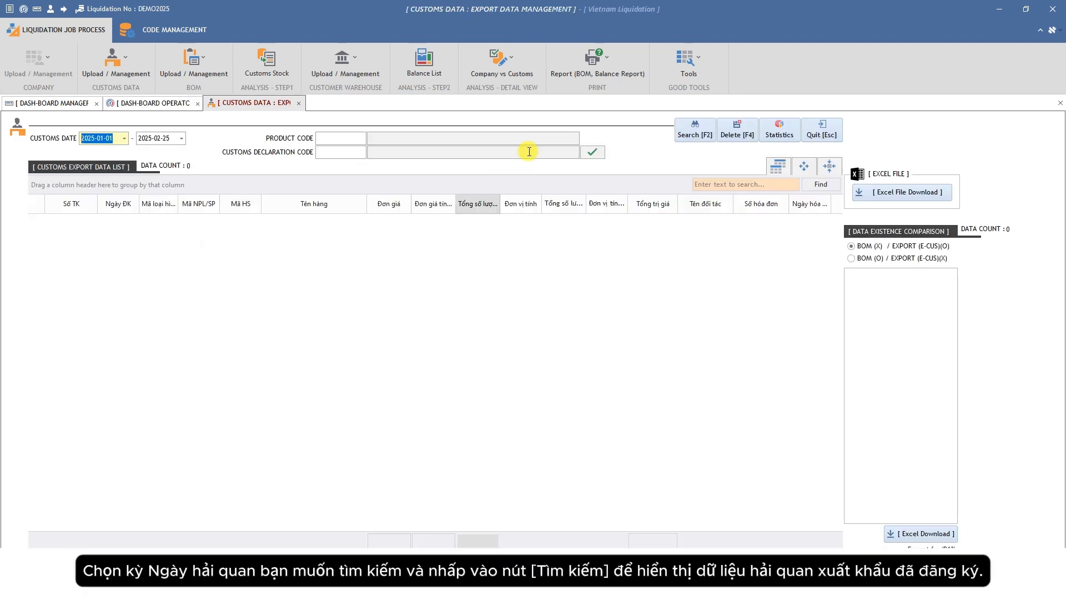
pyautogui.click(693, 135)
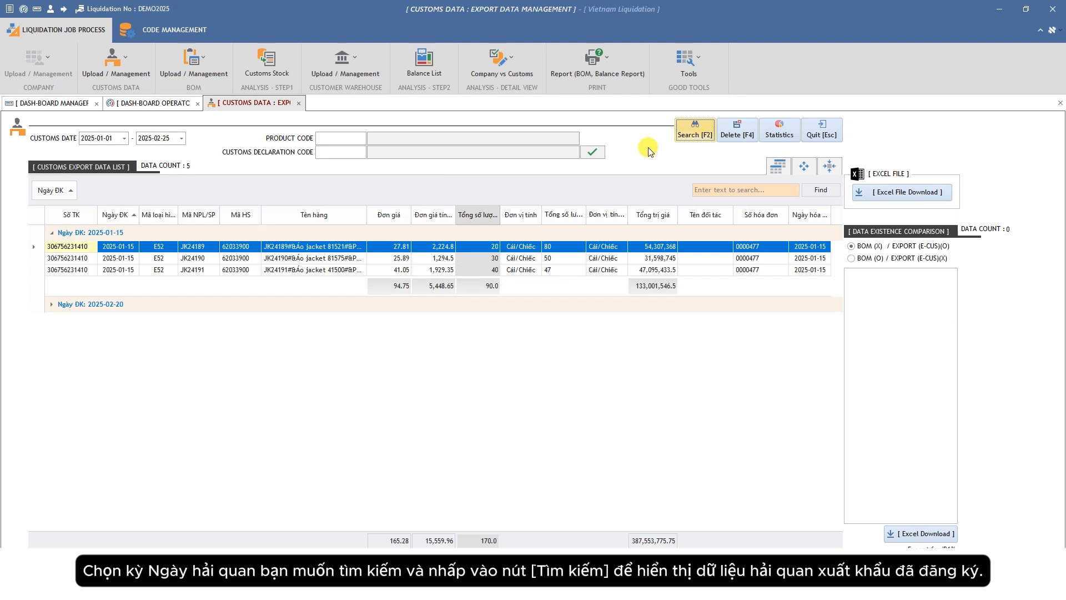
pyautogui.click(49, 306)
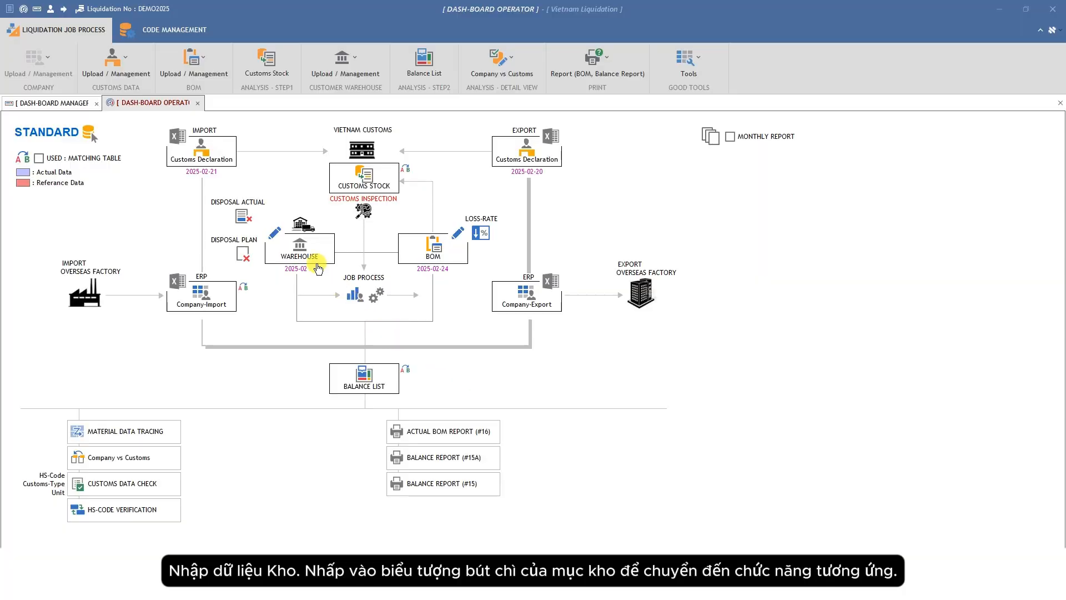
# Open warehouse data input and add product JK24190 to the 2025-02 list with a total quantity of 20.
pyautogui.click(276, 233)
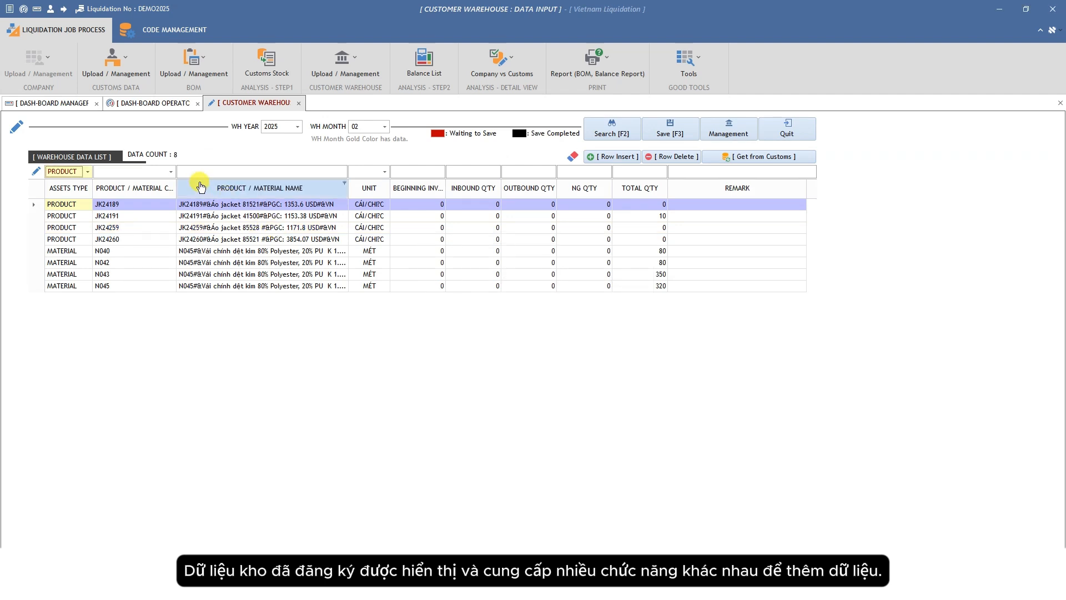
pyautogui.click(171, 172)
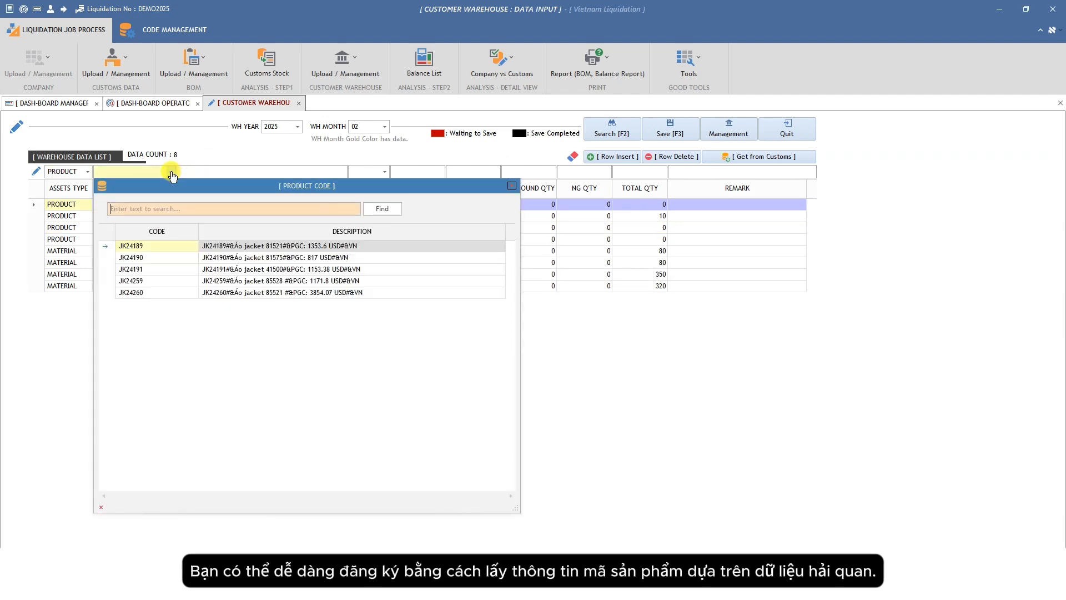
pyautogui.doubleClick(160, 258)
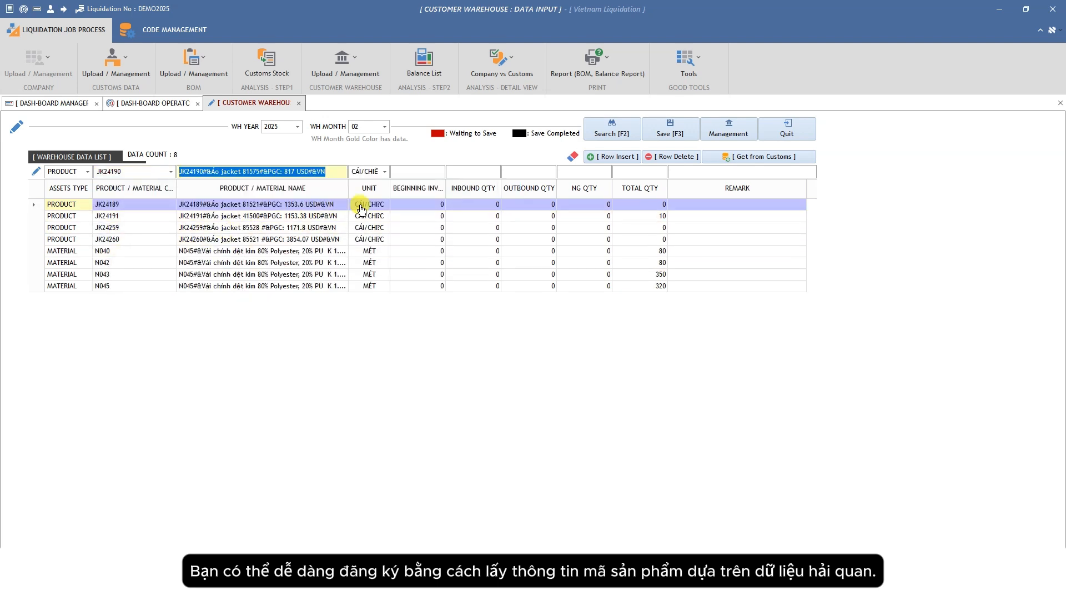
pyautogui.click(651, 171)
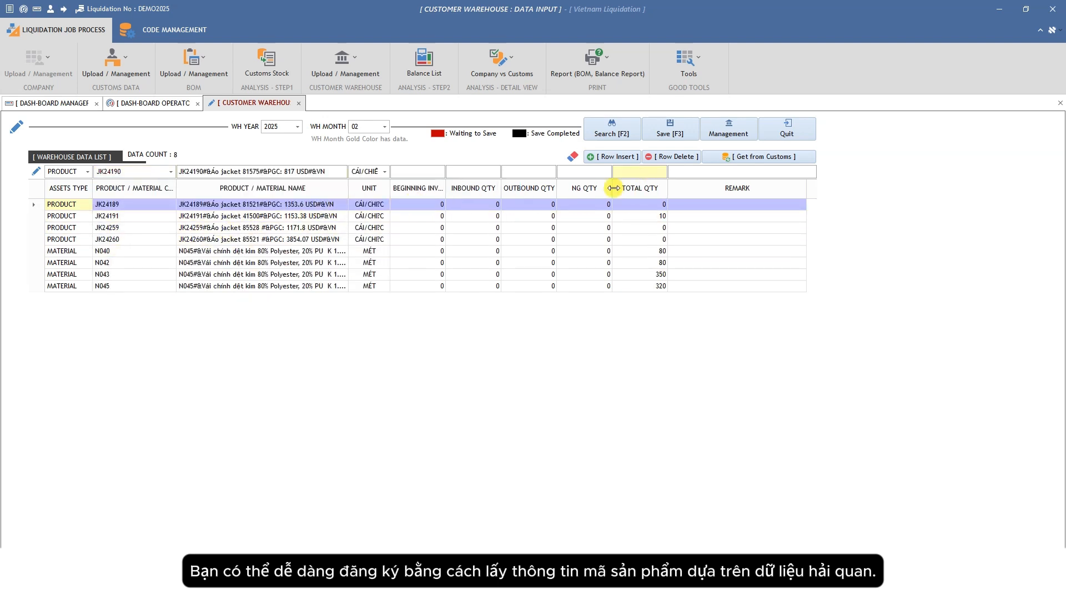
pyautogui.write('20')
pyautogui.click(608, 159)
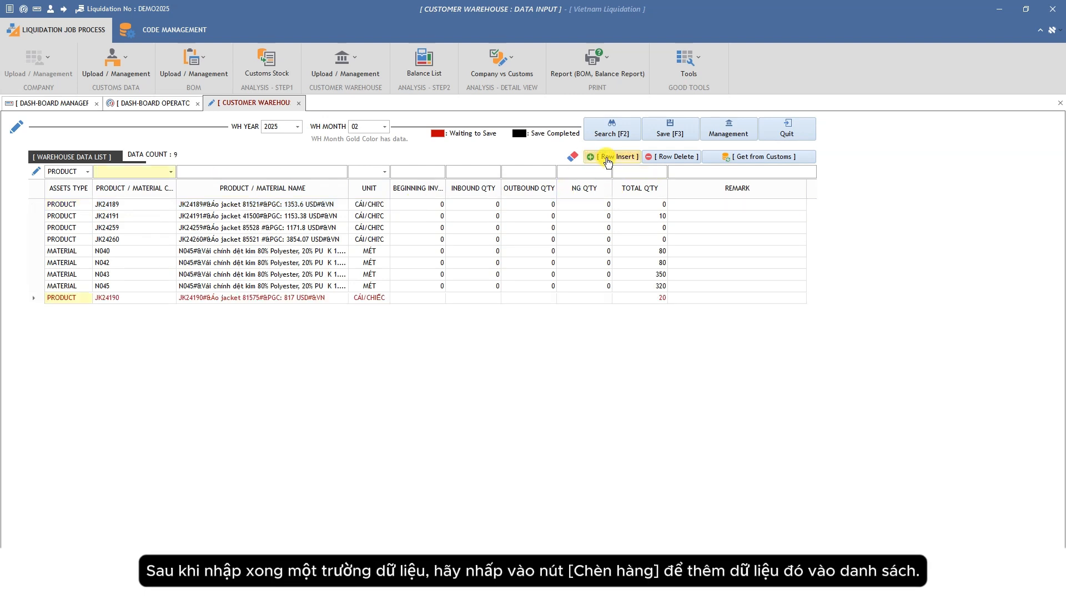
# Add material N067 to the warehouse data list with a total quantity of 730.
pyautogui.click(88, 172)
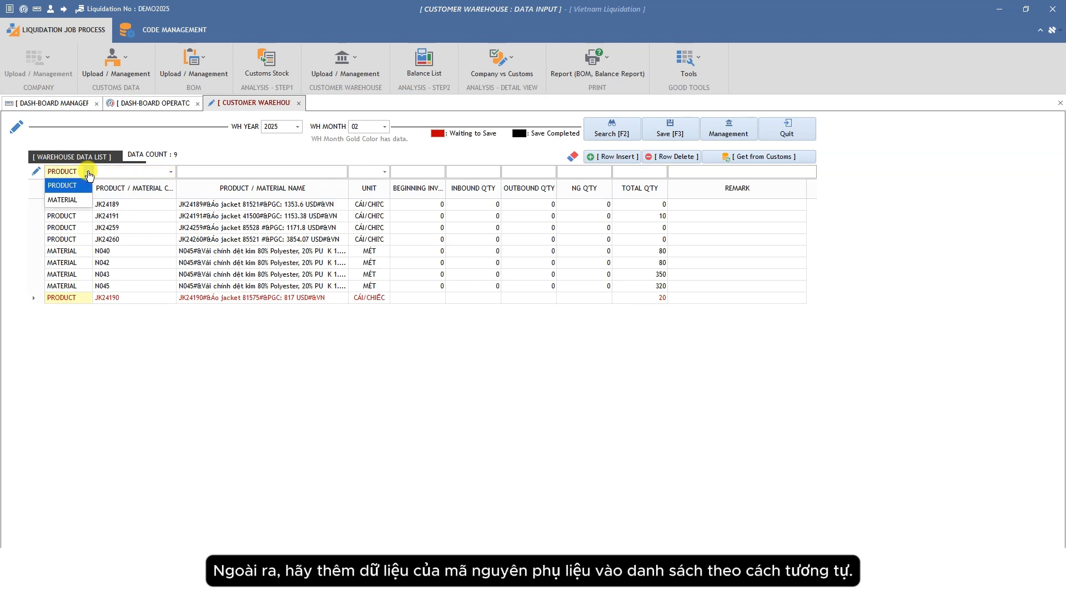
pyautogui.click(75, 200)
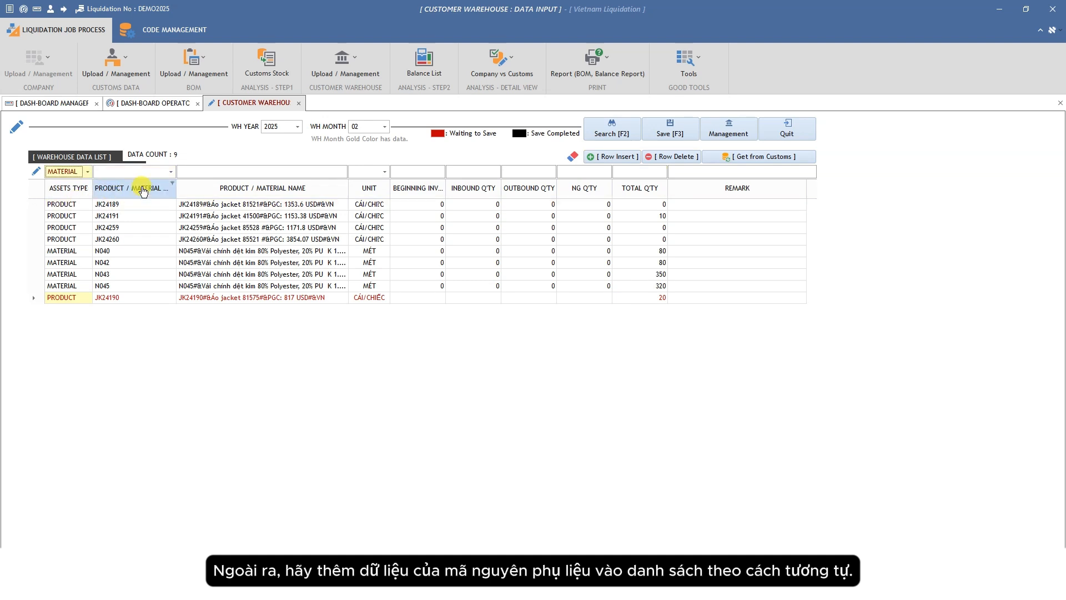
pyautogui.click(170, 172)
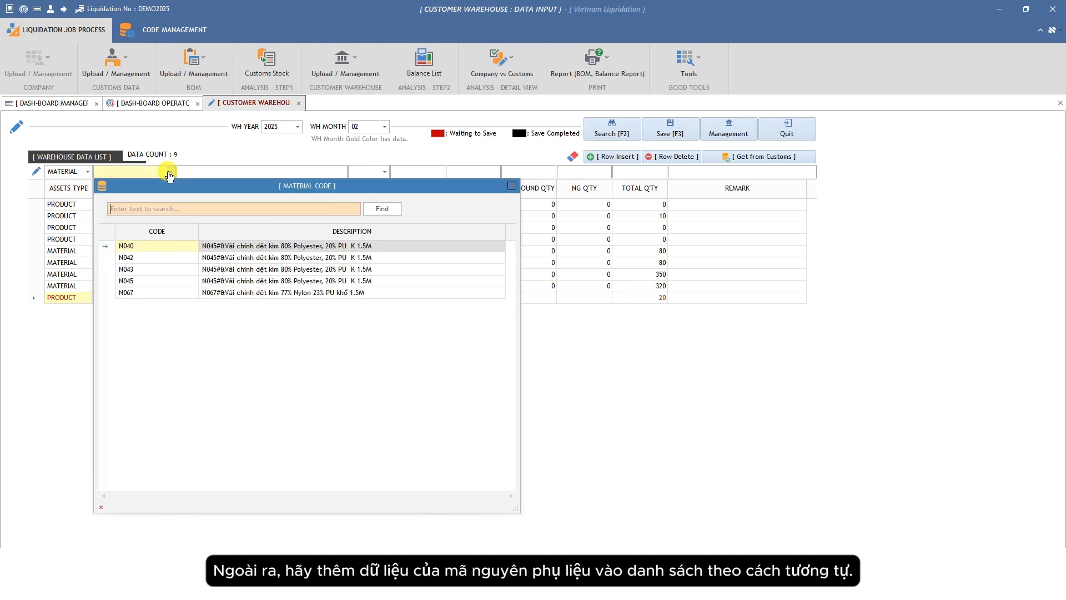
pyautogui.doubleClick(138, 292)
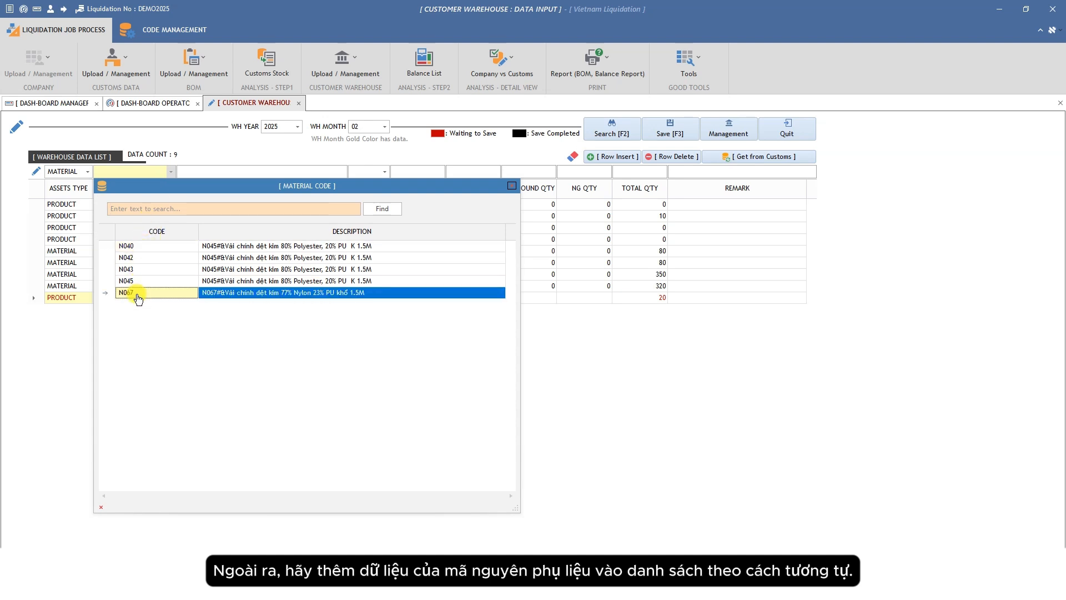
pyautogui.click(633, 172)
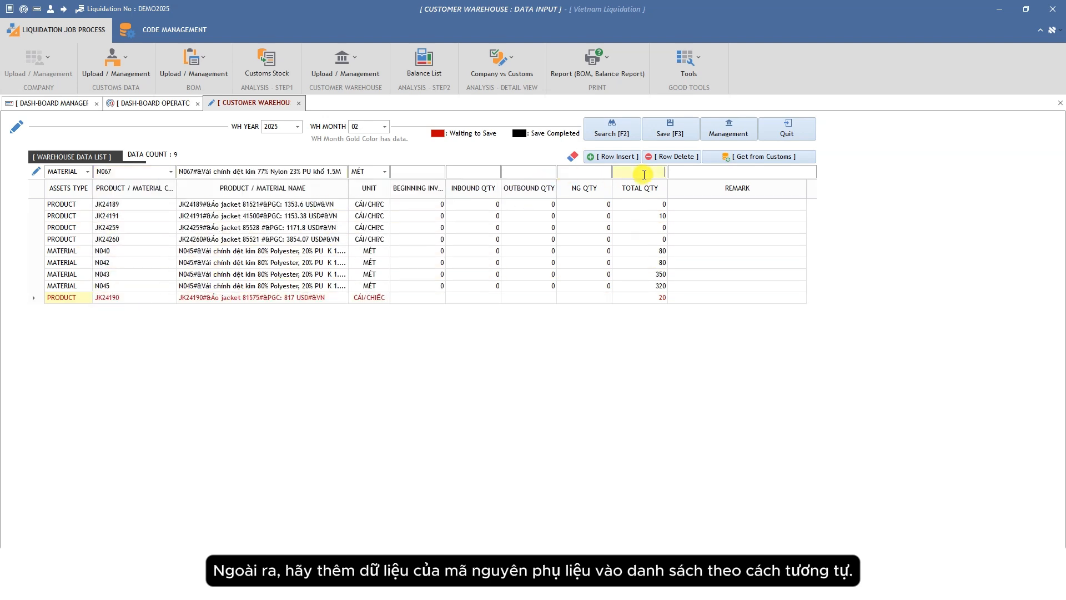
pyautogui.write('730')
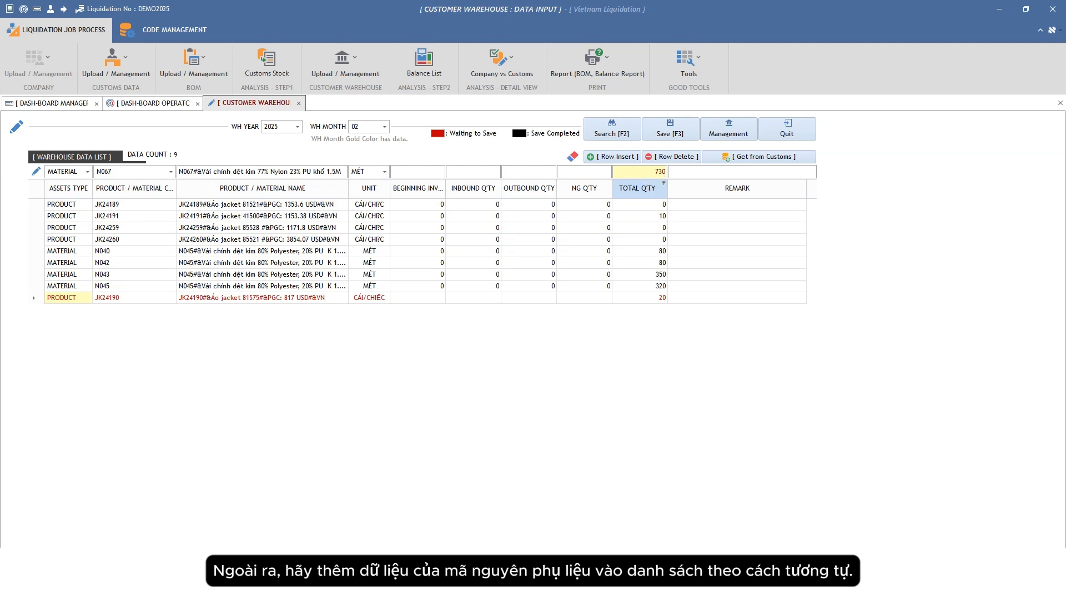
pyautogui.click(596, 157)
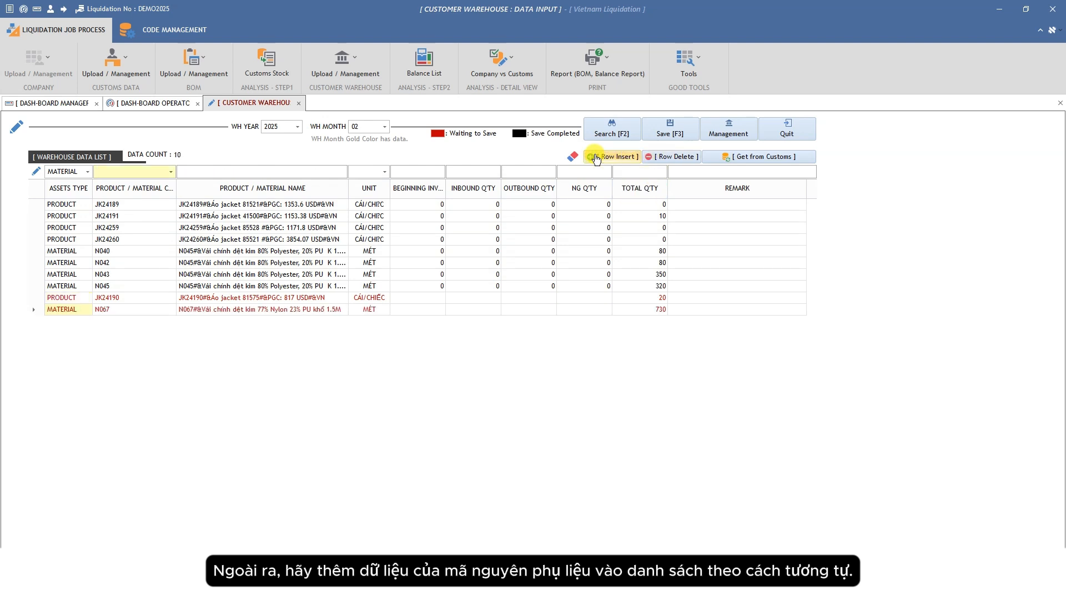
# Save the customer warehouse data list and confirm the save.
pyautogui.click(677, 132)
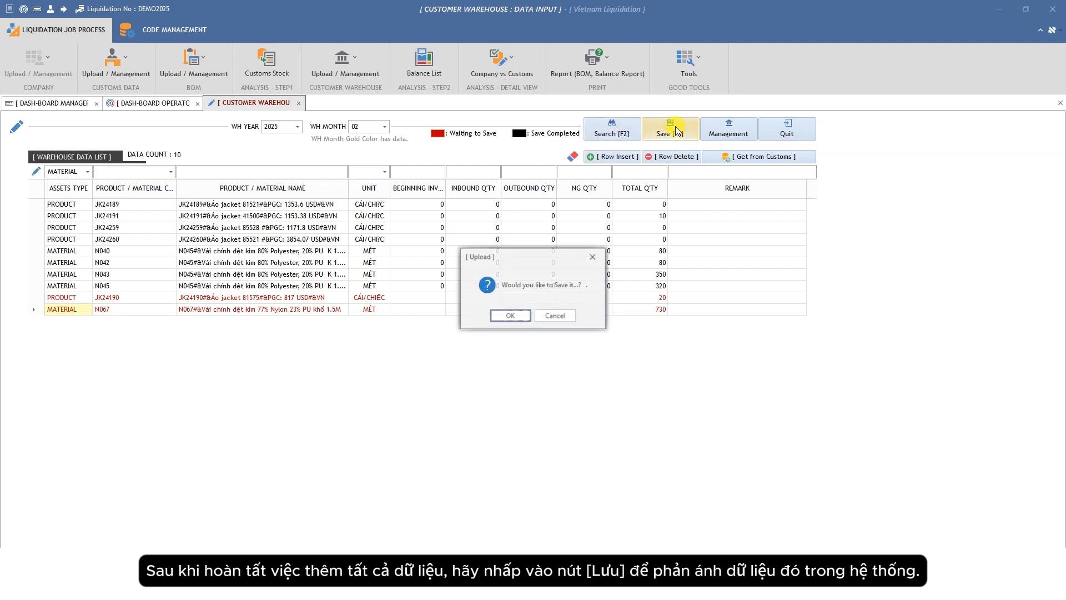
pyautogui.click(515, 316)
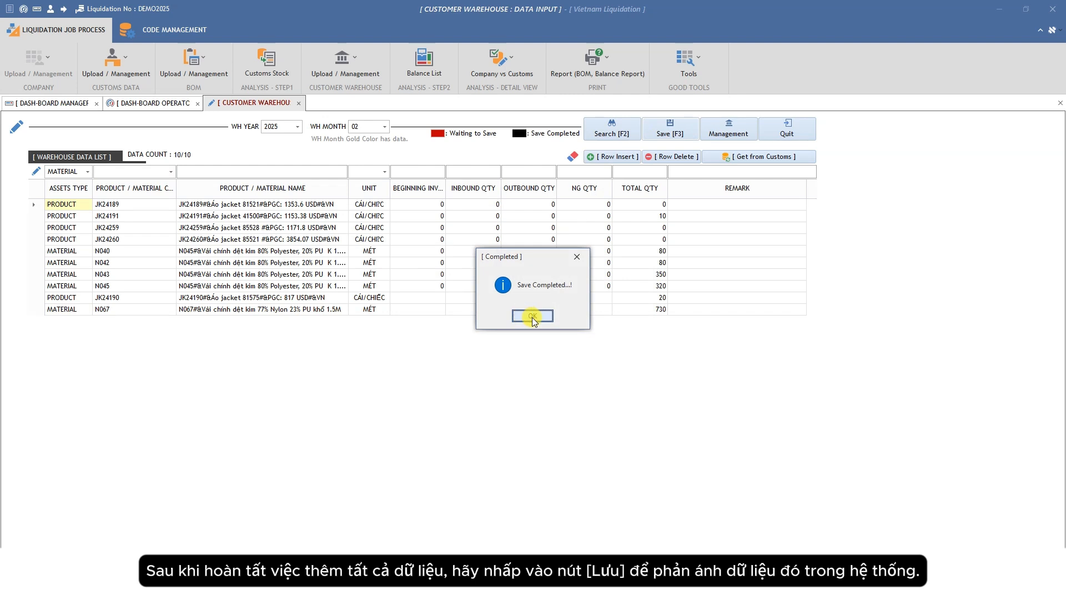
pyautogui.click(532, 316)
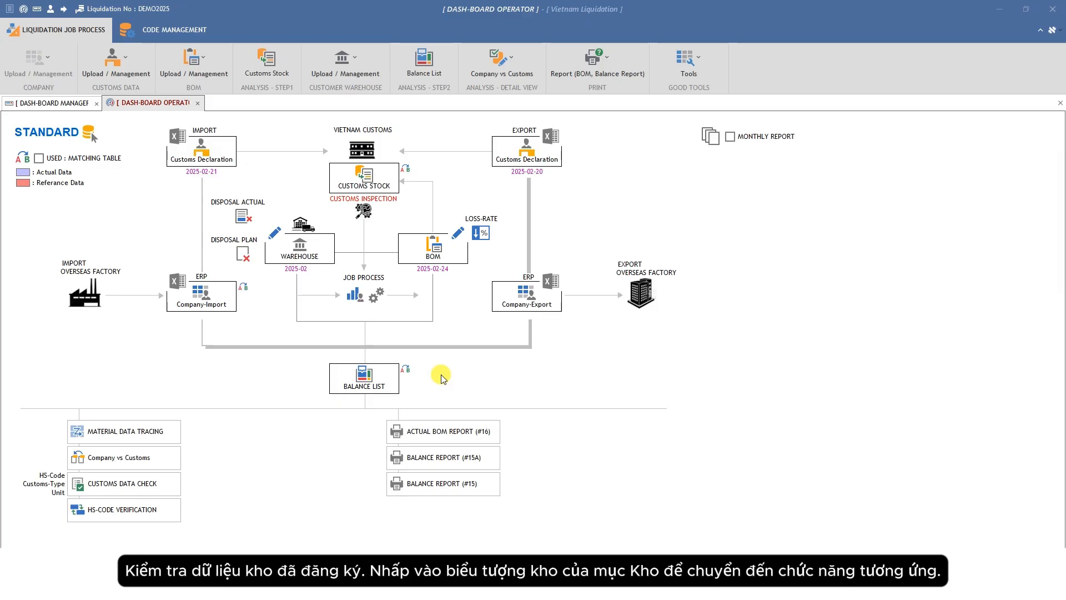
# Search the registered warehouse data for year 2025, month 02, and search again with the Product Convert search type.
pyautogui.click(299, 252)
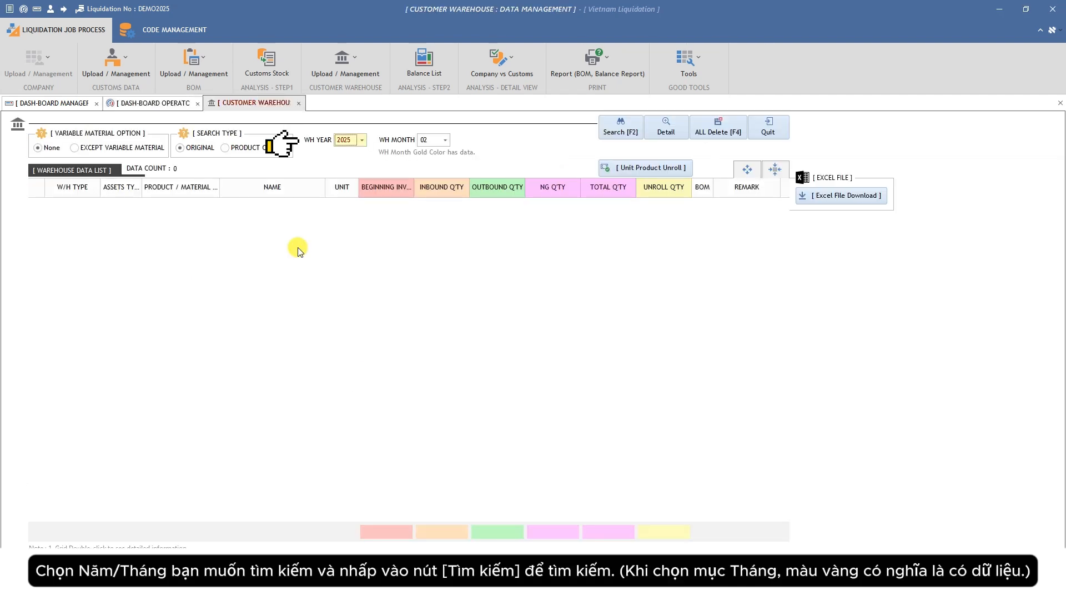
pyautogui.click(444, 141)
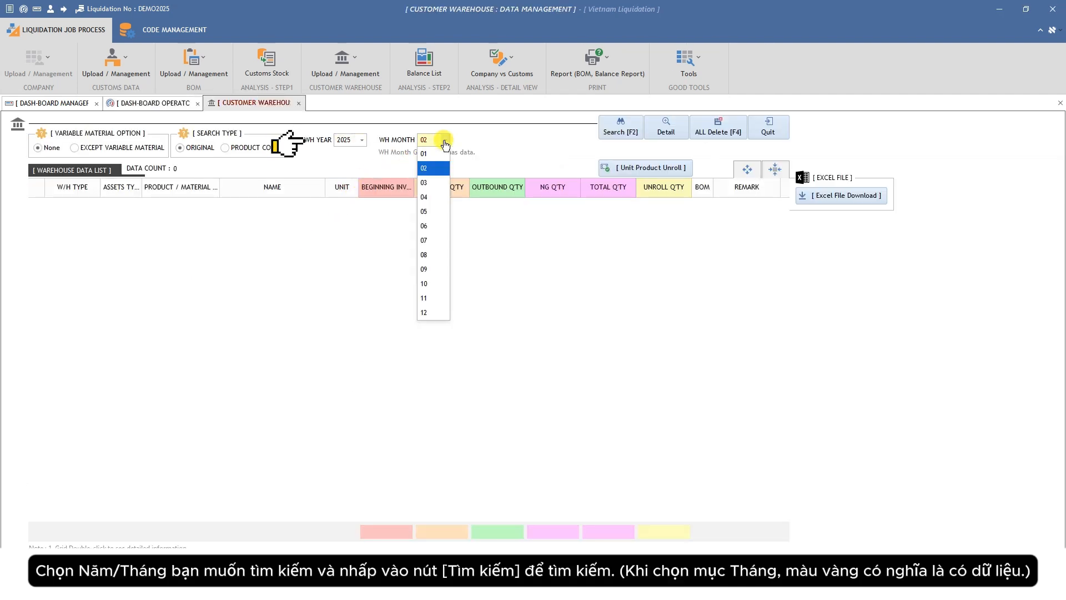
pyautogui.click(432, 170)
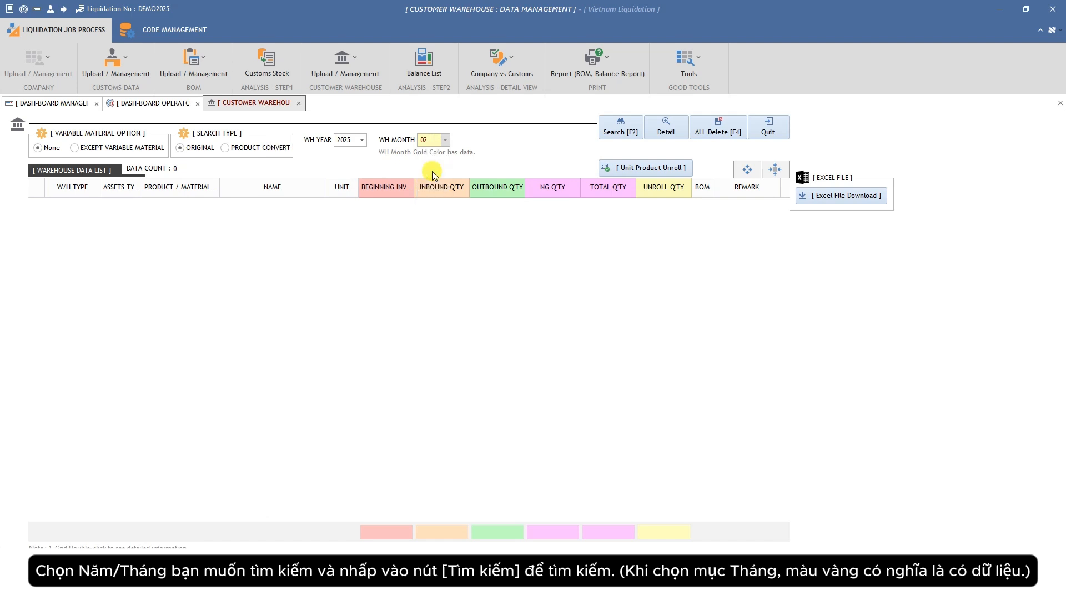
pyautogui.click(620, 132)
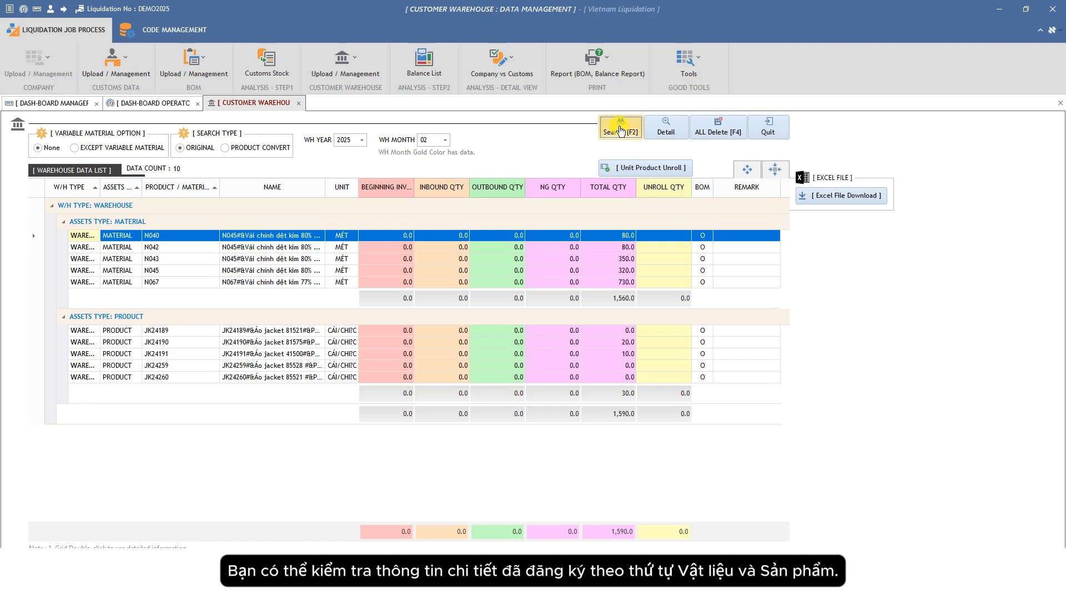
pyautogui.click(256, 151)
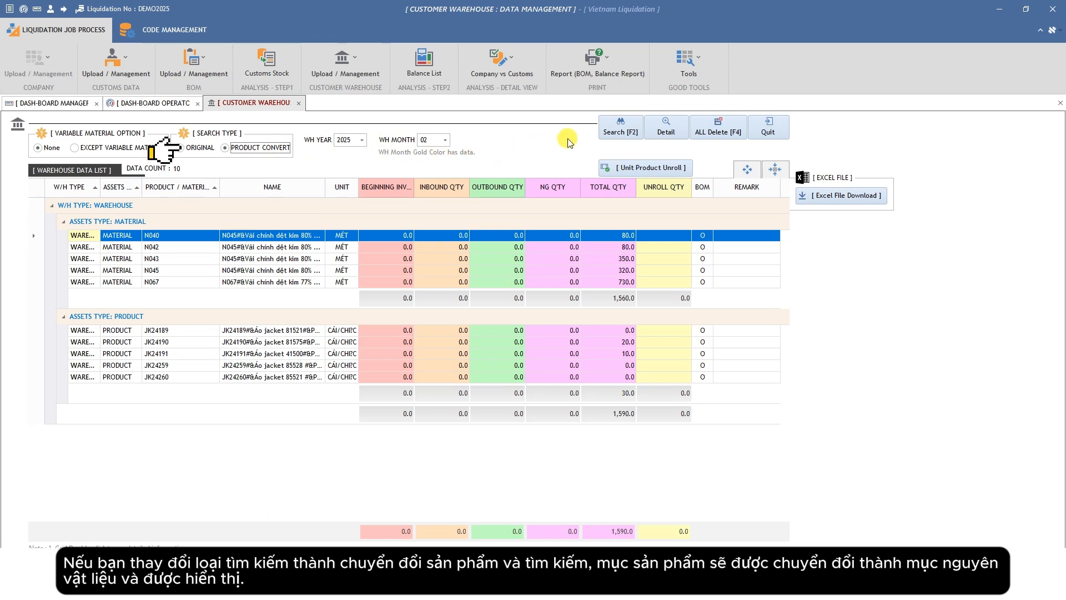
pyautogui.click(619, 132)
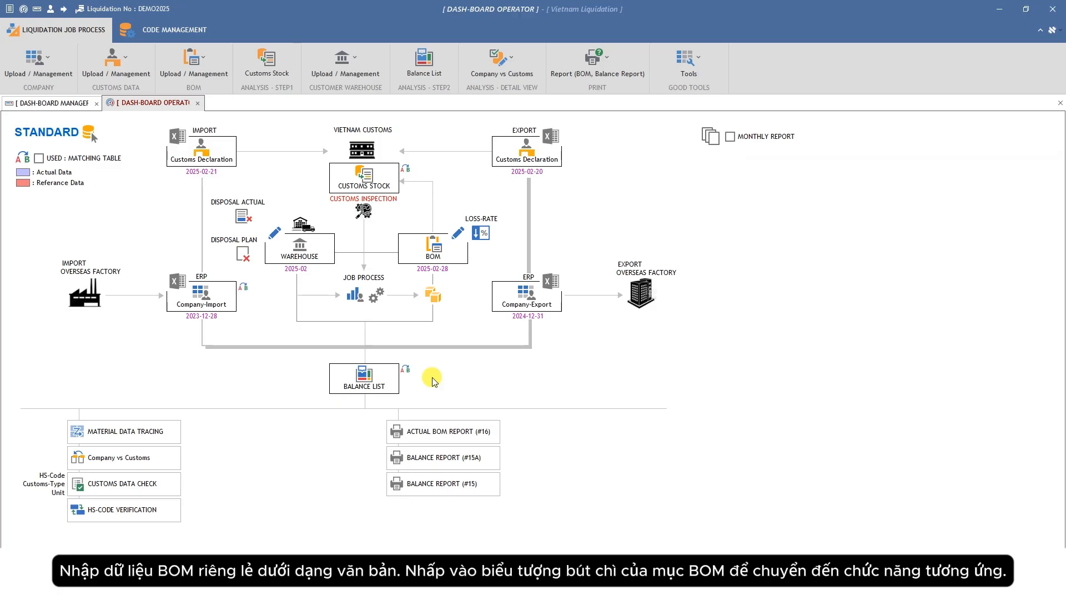
# Open BOM data input and add material N040 to product JK24189 with quantity 23 and loss rate 2.
pyautogui.click(458, 232)
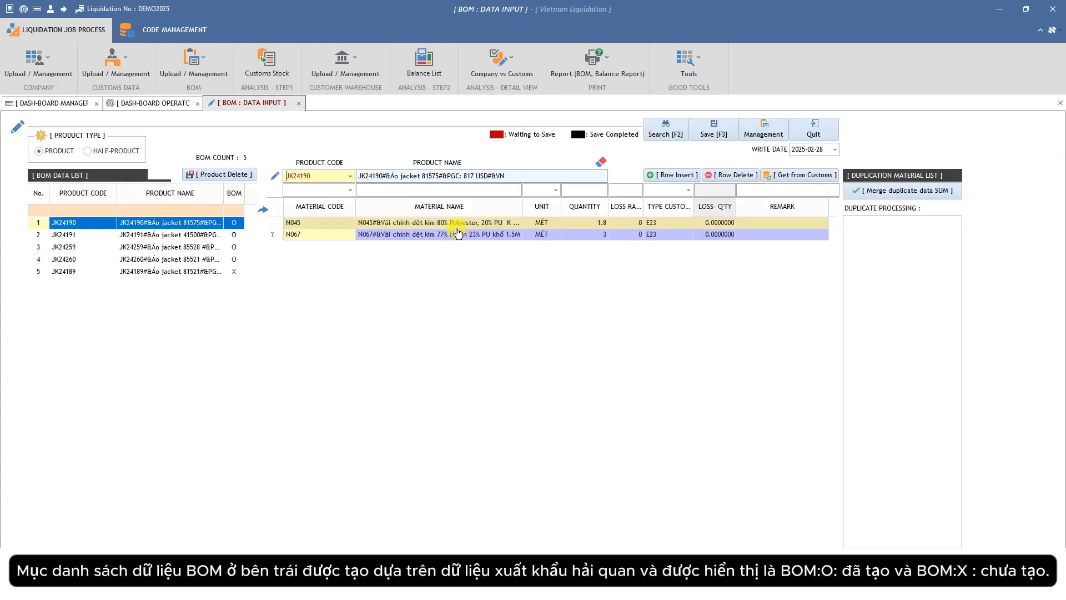
pyautogui.click(77, 272)
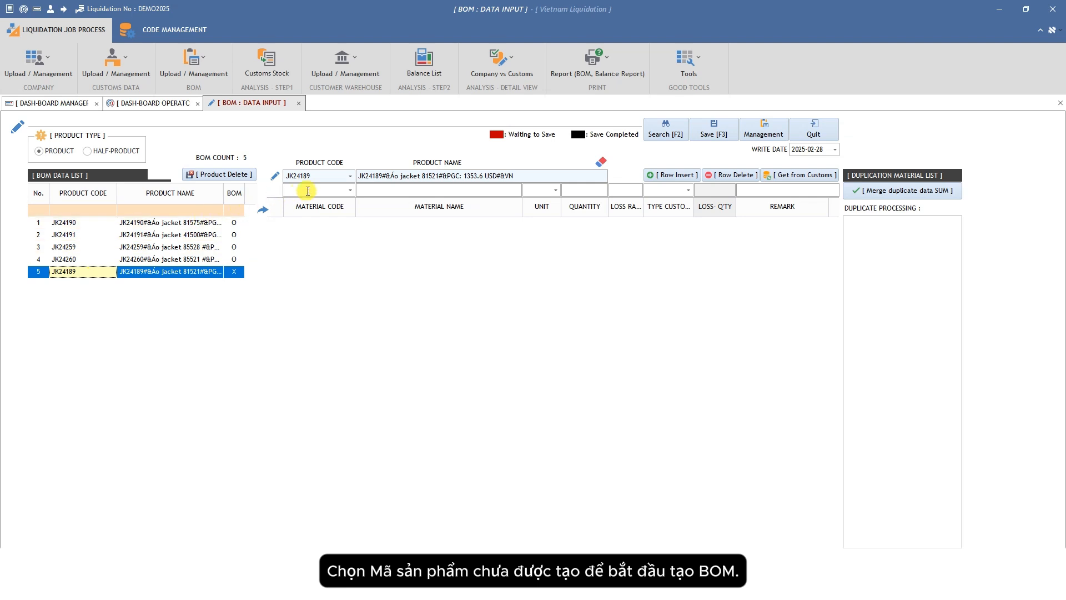
pyautogui.click(350, 191)
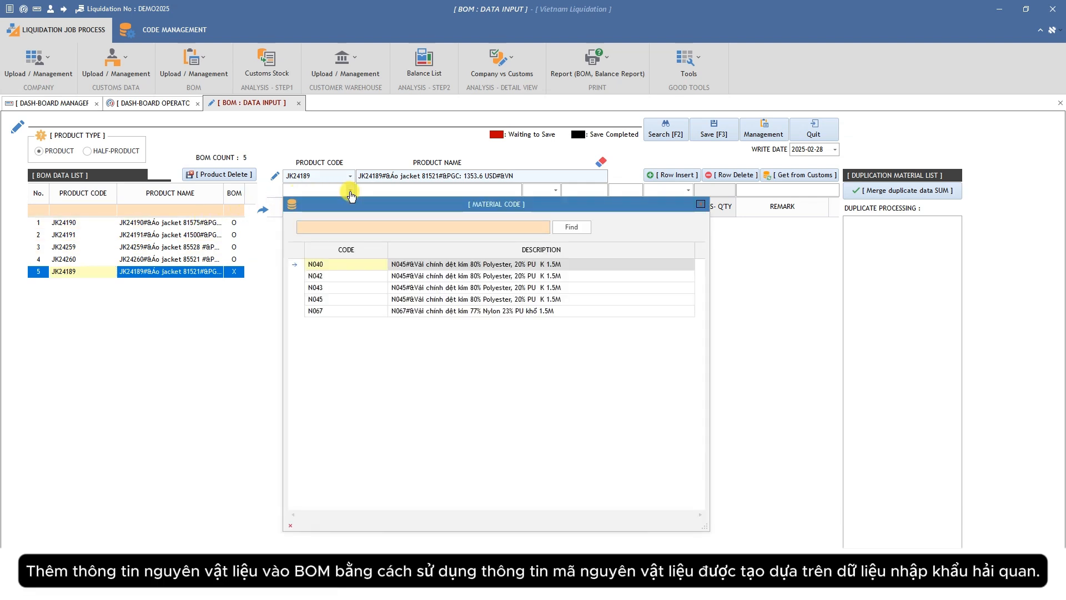
pyautogui.doubleClick(342, 265)
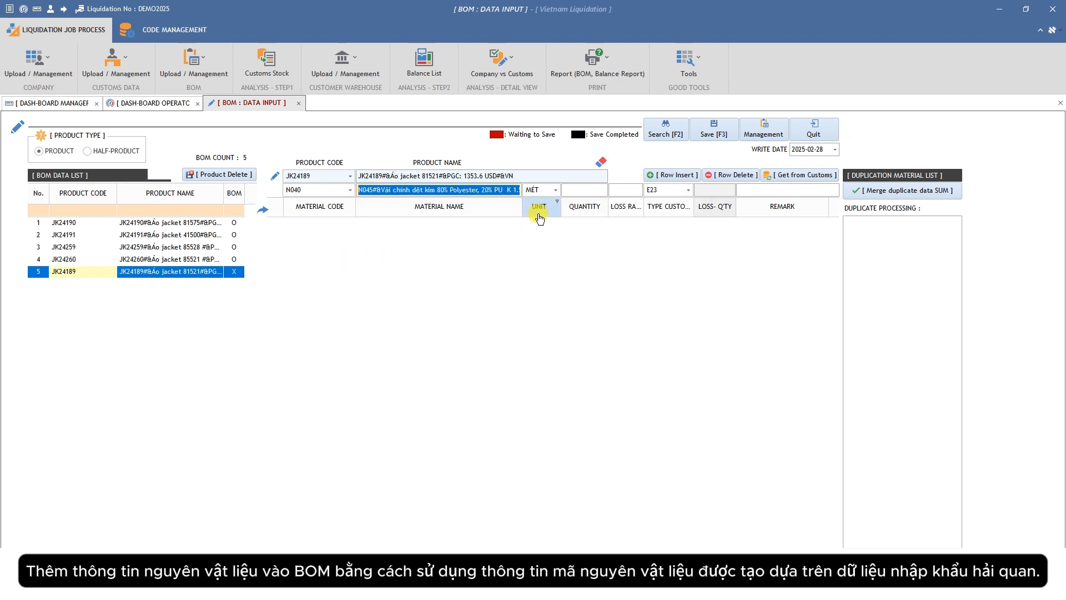
pyautogui.click(603, 188)
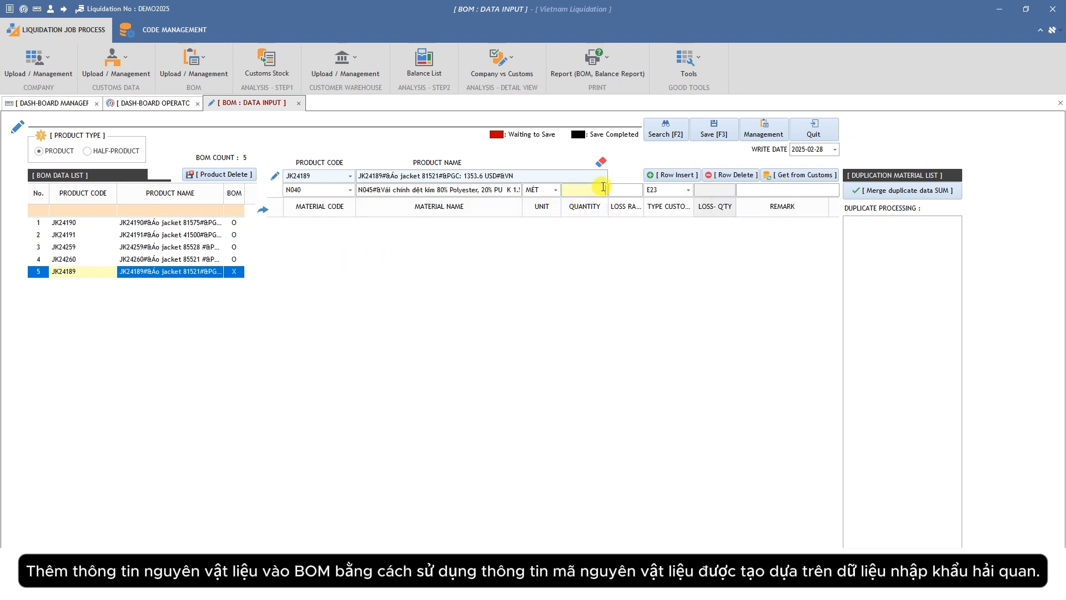
pyautogui.write('23')
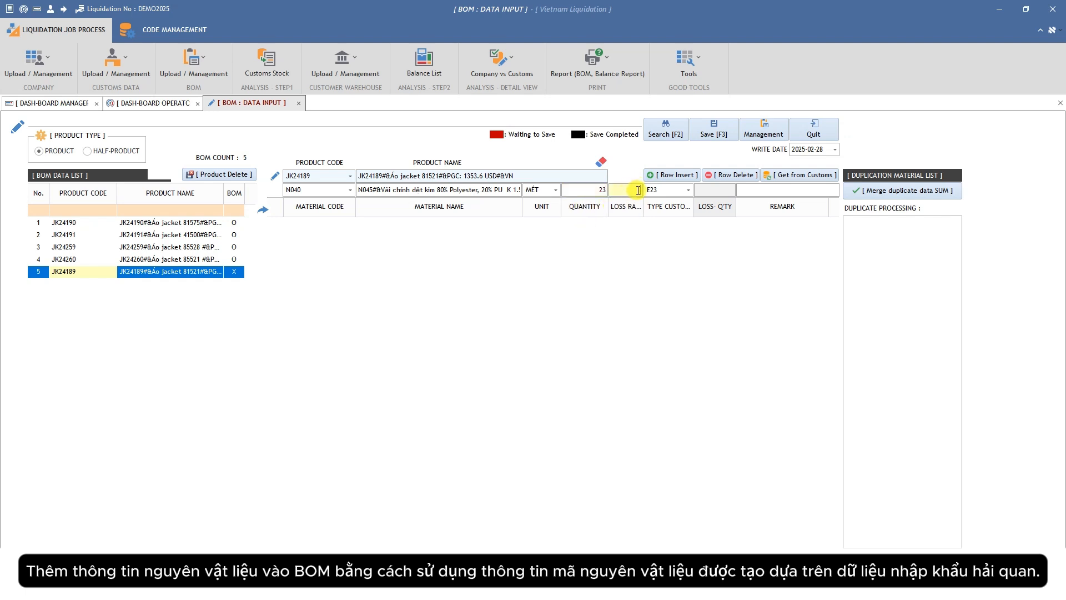
pyautogui.write('2')
pyautogui.click(677, 176)
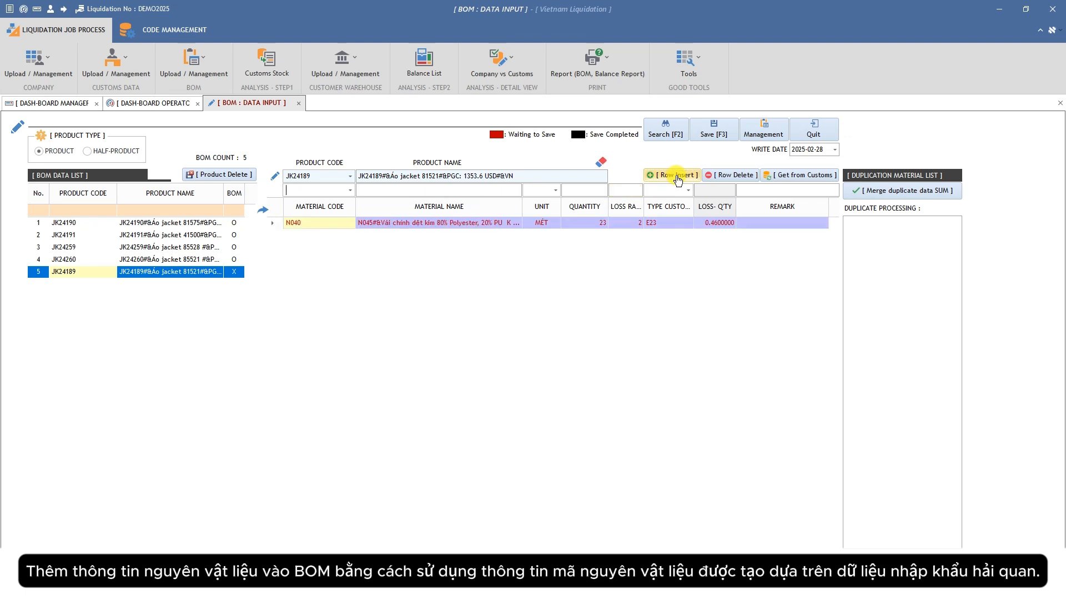
# Add material N045 from the customs data to the JK24189 BOM, with quantity 5 and loss rate 3.
pyautogui.click(801, 176)
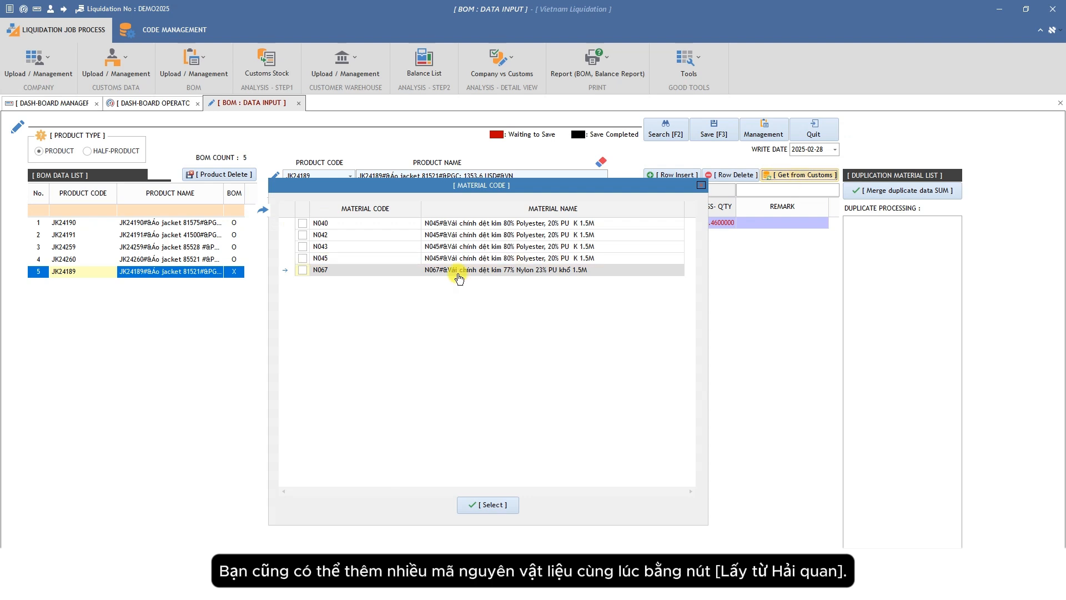
pyautogui.click(304, 260)
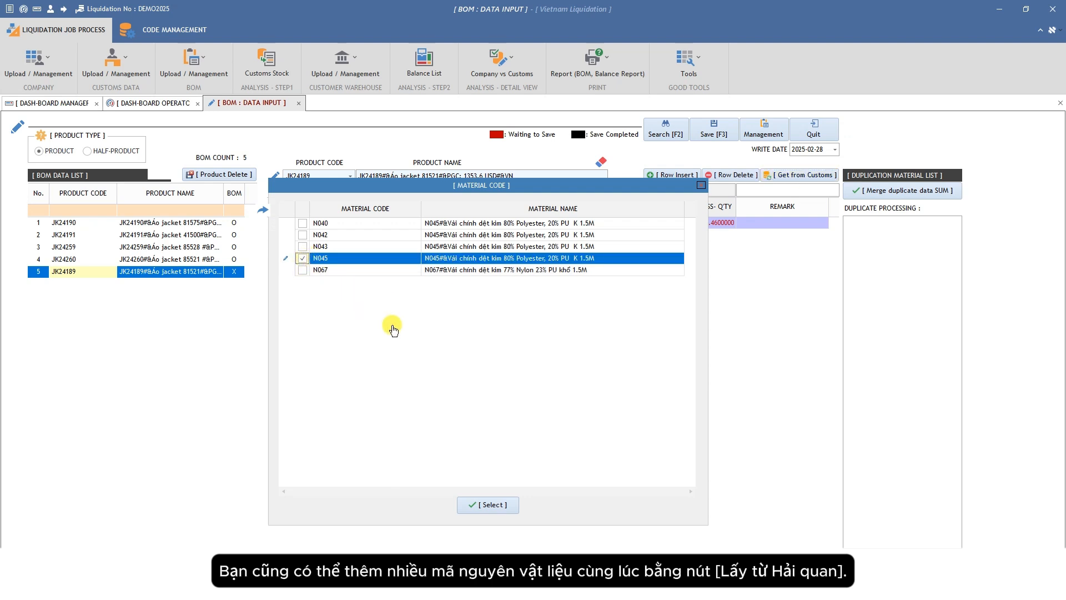
pyautogui.click(488, 506)
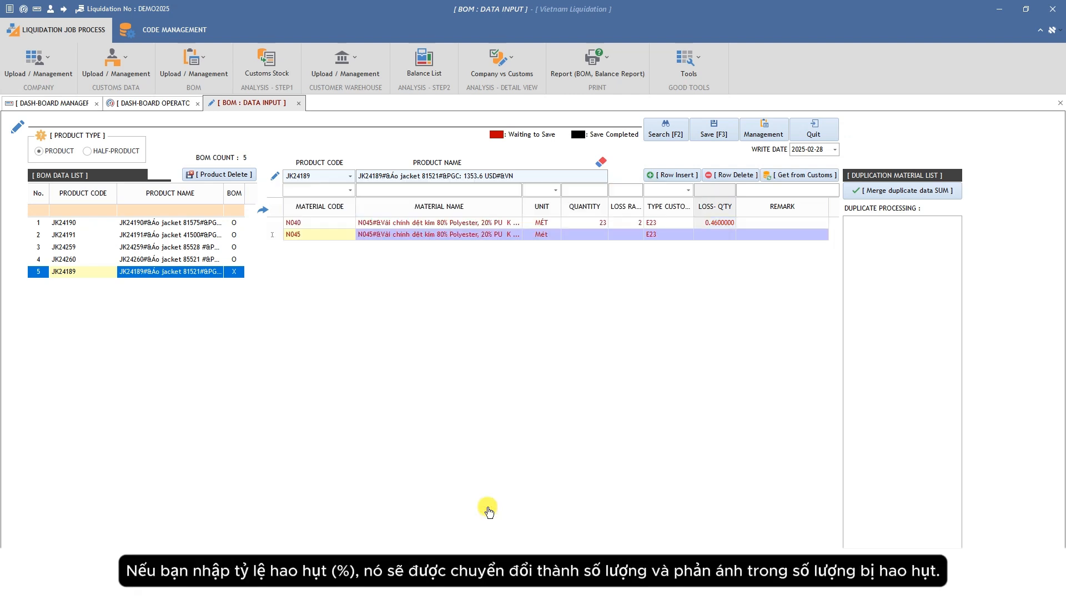
pyautogui.click(601, 236)
pyautogui.write('5')
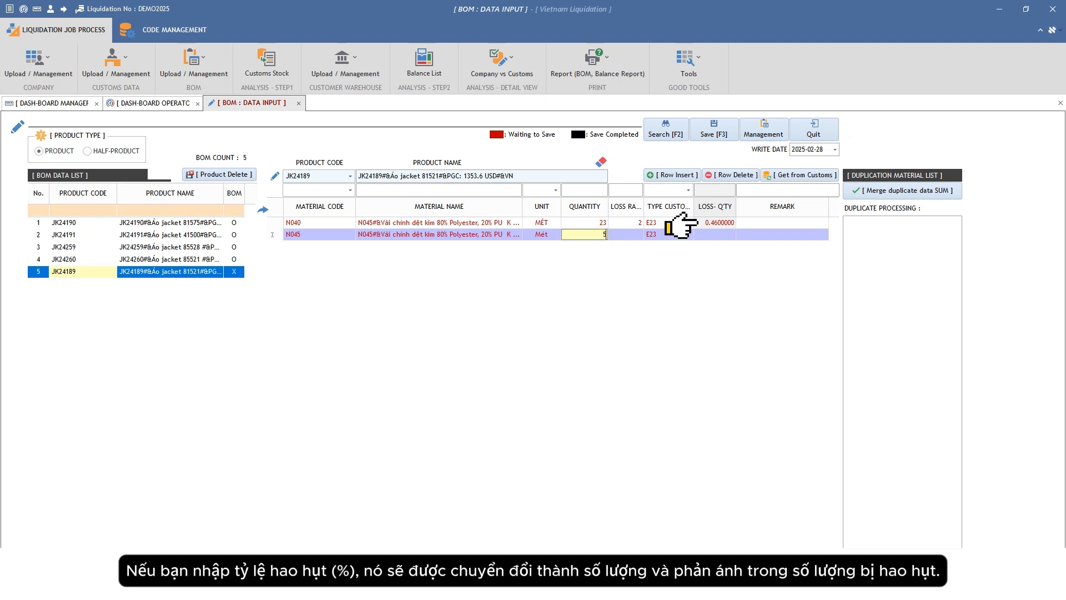
pyautogui.click(626, 234)
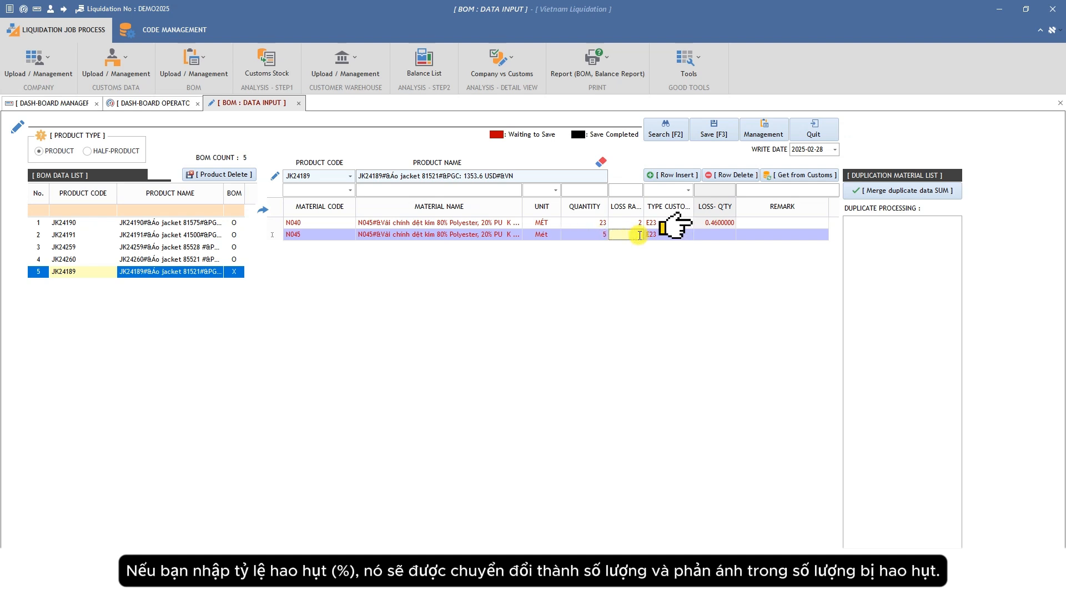
pyautogui.write('3')
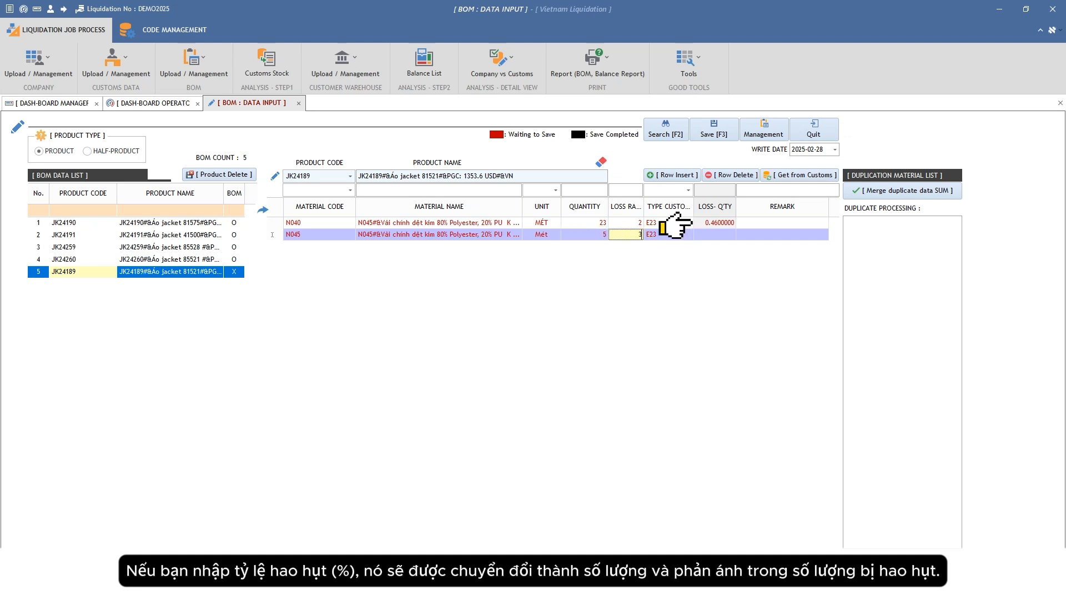
# Save the JK24189 BOM with materials N040 and N045 and confirm the save.
pyautogui.click(715, 135)
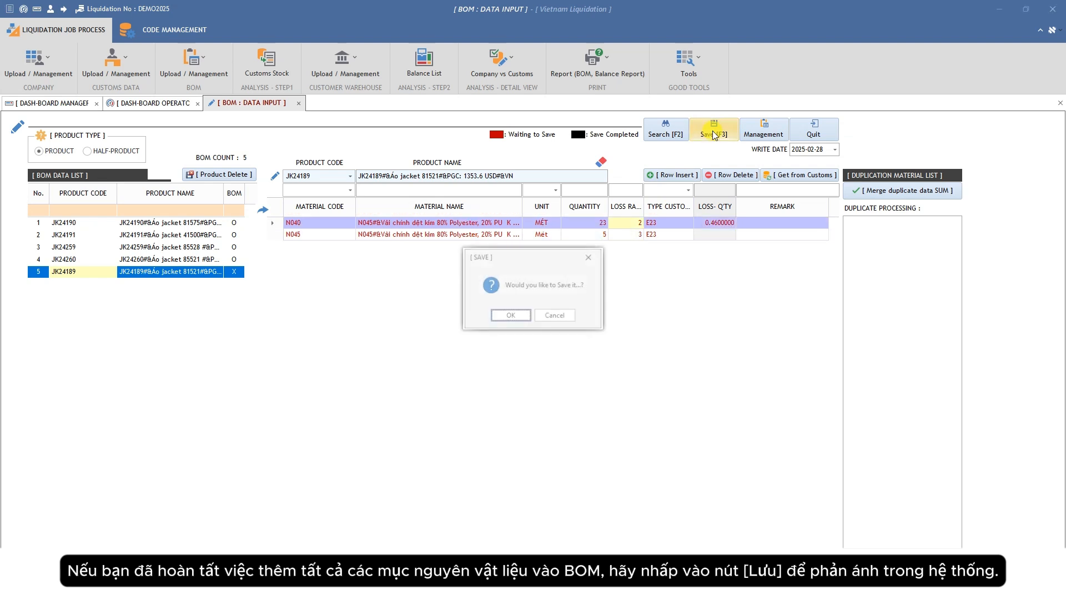
pyautogui.click(510, 315)
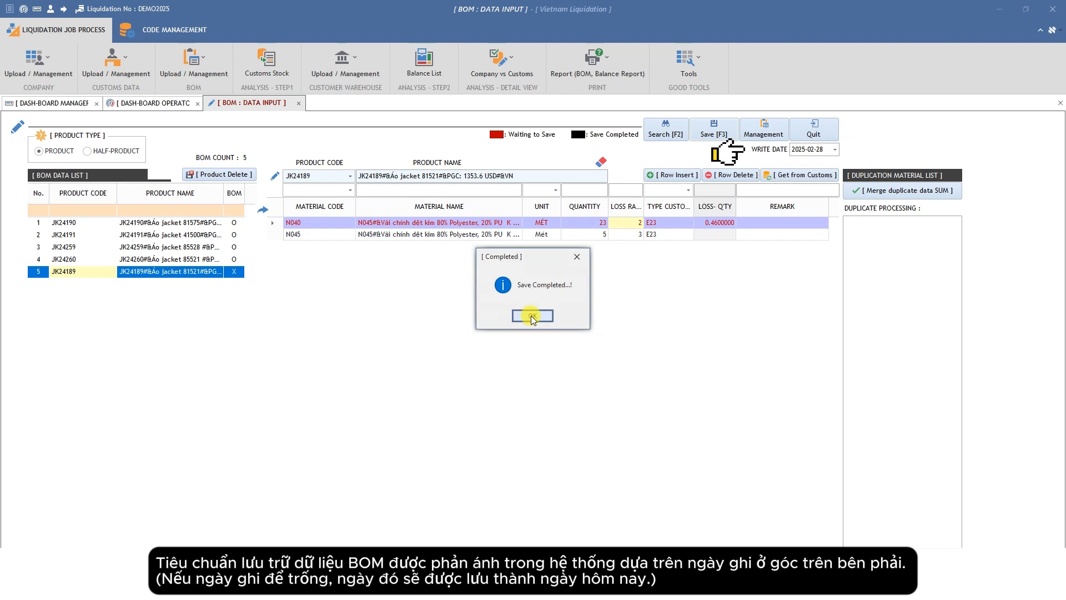
pyautogui.click(519, 316)
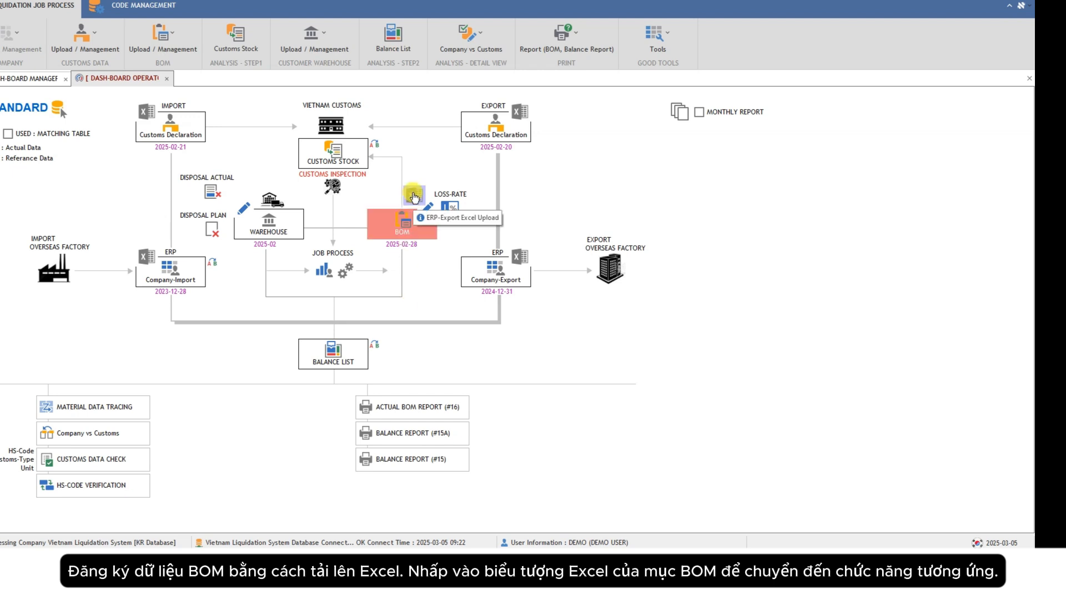
# Open the BOM Excel upload, view the upload format file, and load BOM_Sample.xlsx from the Liquidation folder.
pyautogui.click(413, 195)
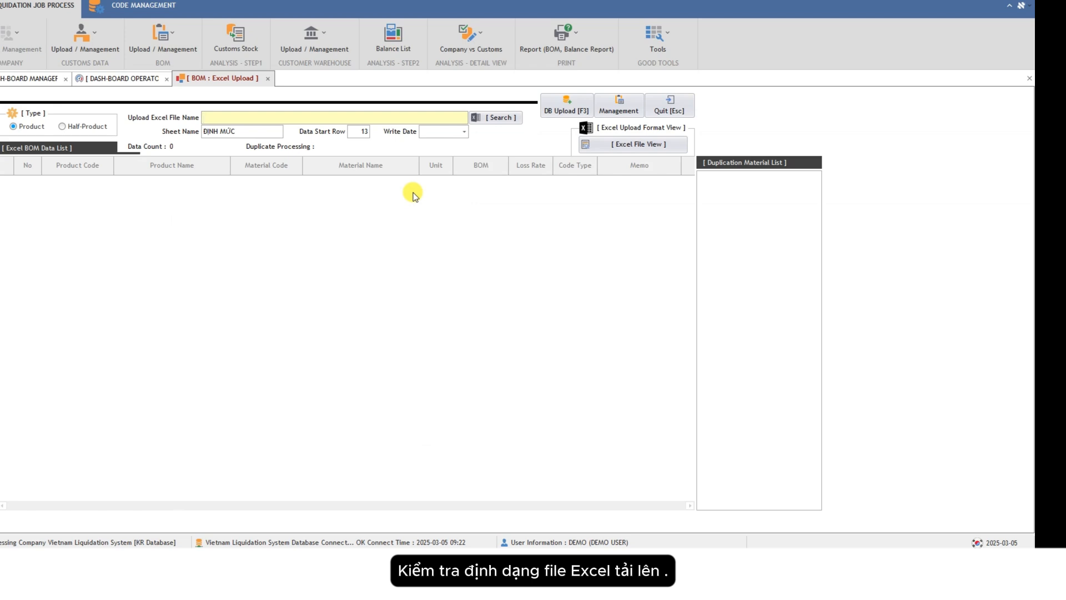
pyautogui.click(633, 146)
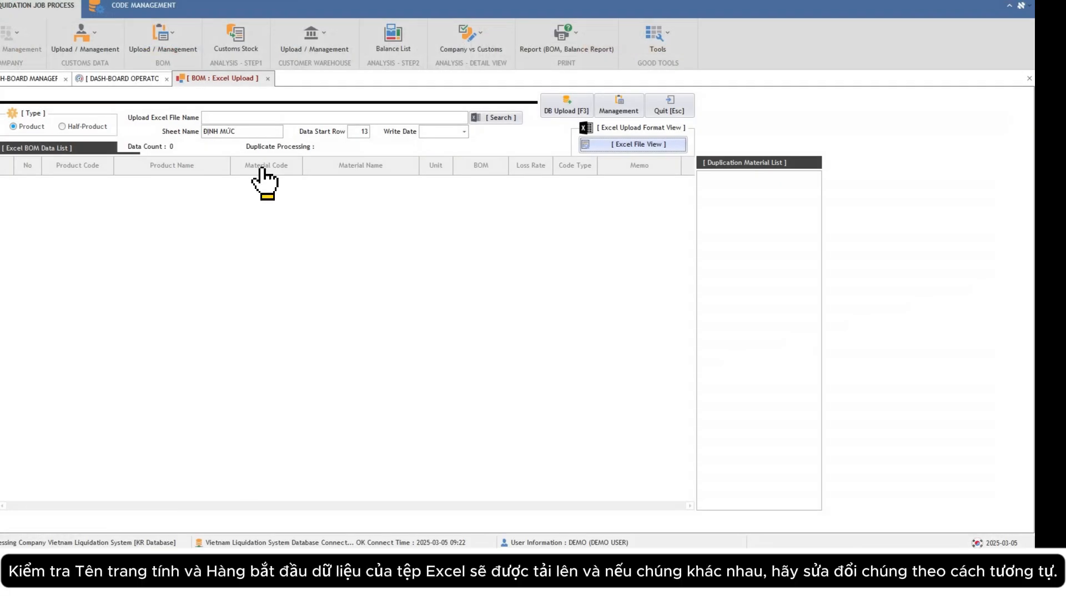
pyautogui.click(493, 119)
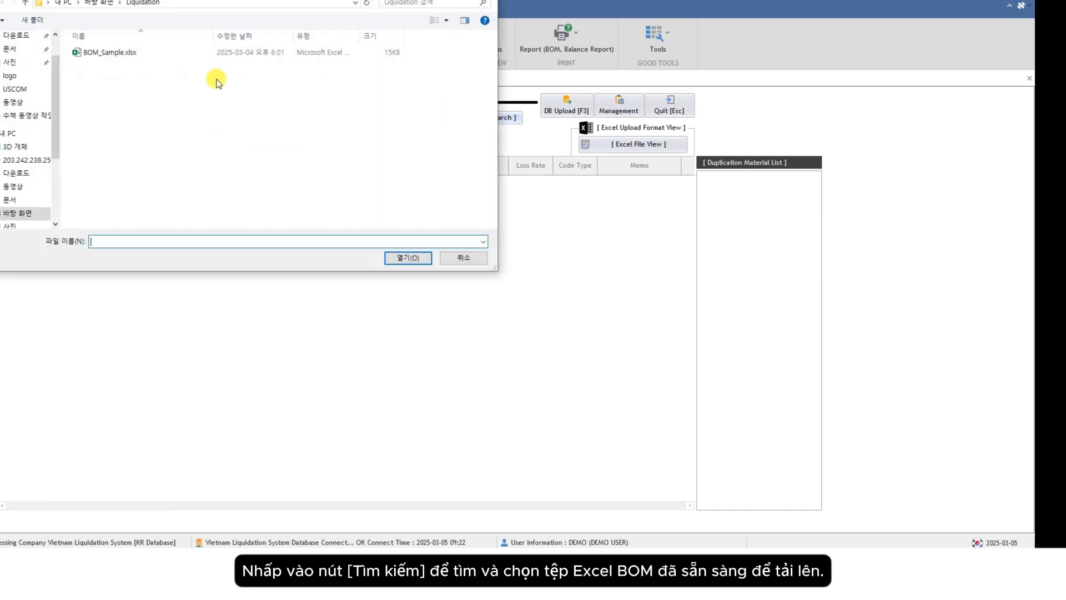
pyautogui.click(119, 56)
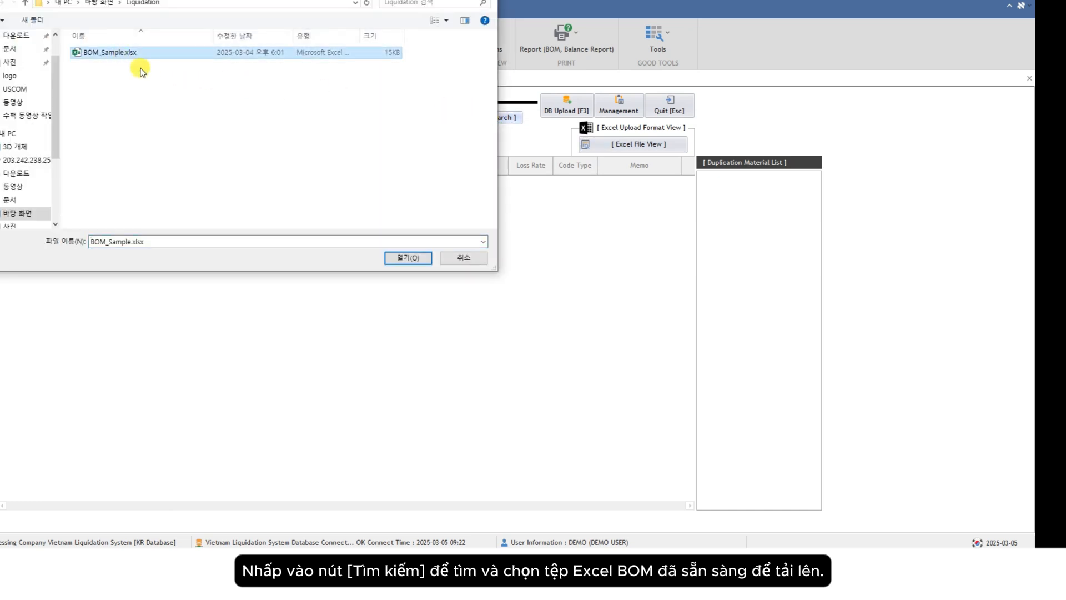
pyautogui.click(405, 257)
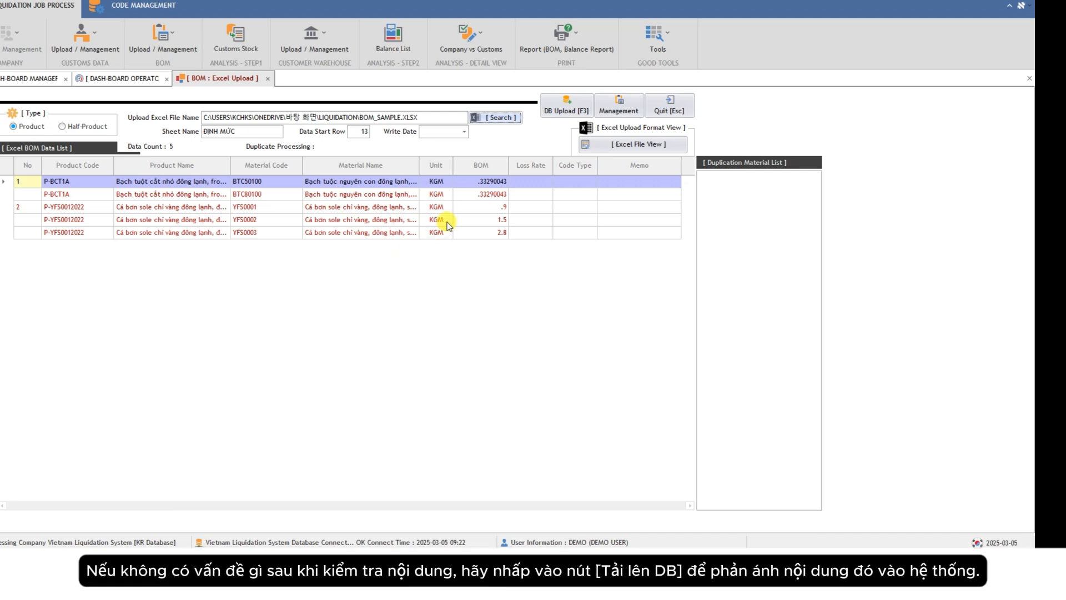
# Upload the loaded Excel BOM data to the database and confirm the upload.
pyautogui.click(568, 109)
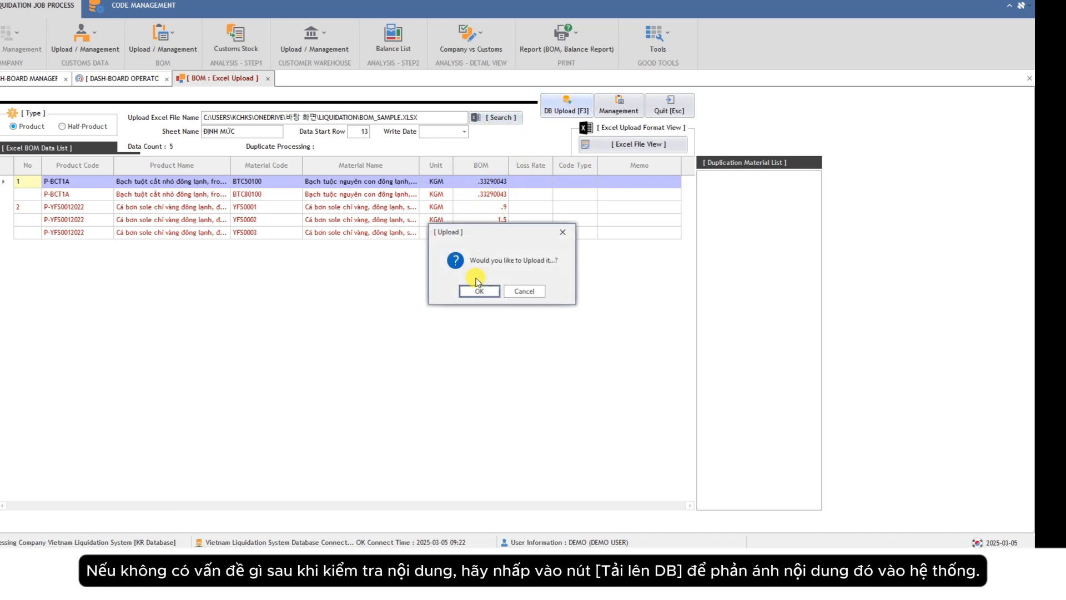
pyautogui.click(478, 290)
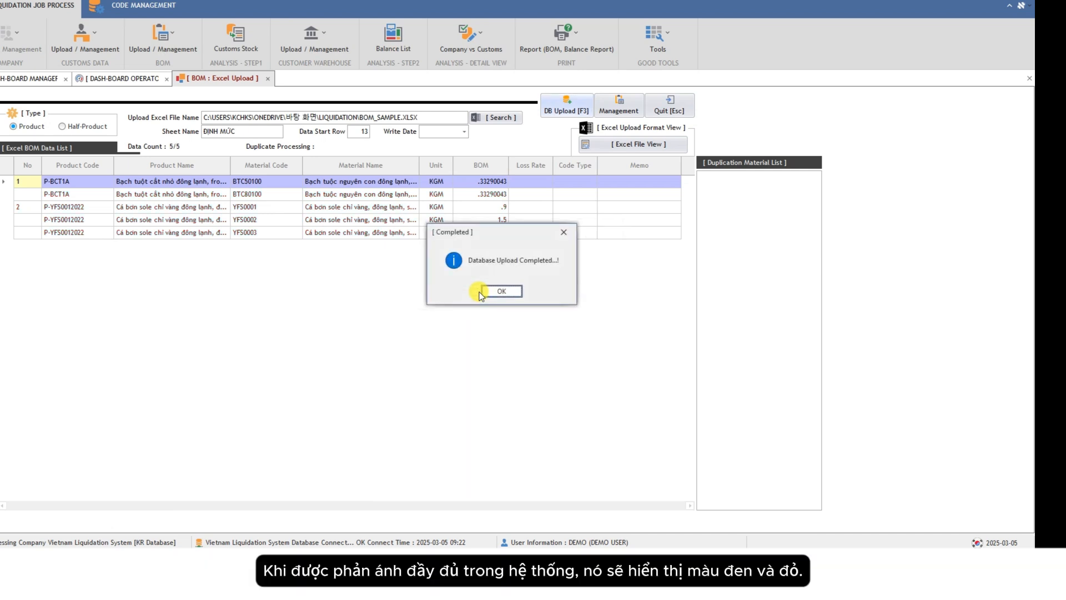
pyautogui.click(495, 291)
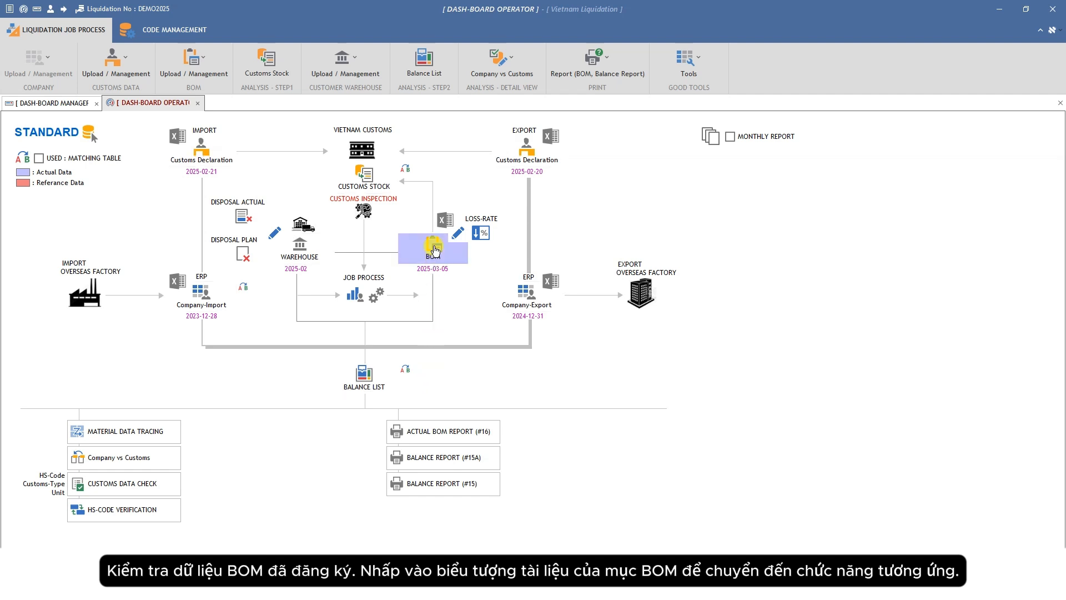
# Search all registered BOMs in BOM data management and examine the material details of products JK24189, JK24191 and JK24260.
pyautogui.click(434, 249)
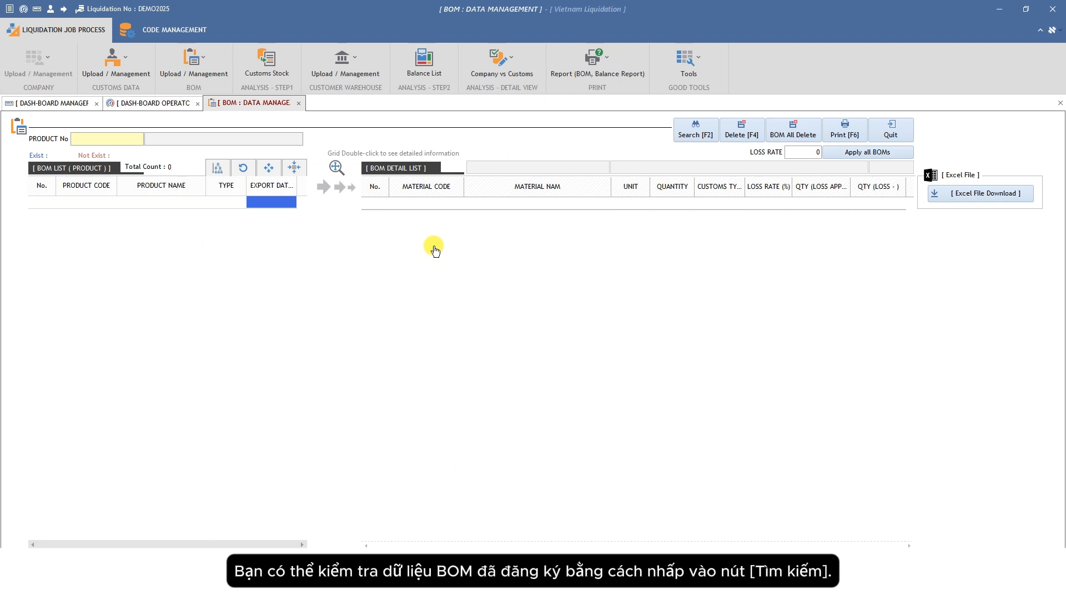
pyautogui.click(698, 132)
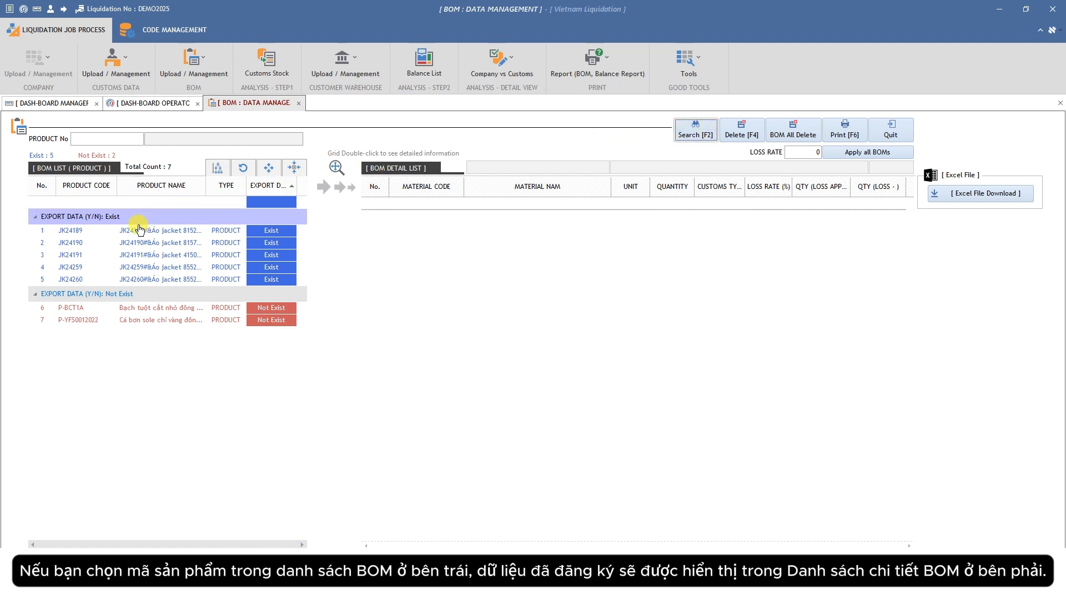
pyautogui.click(101, 237)
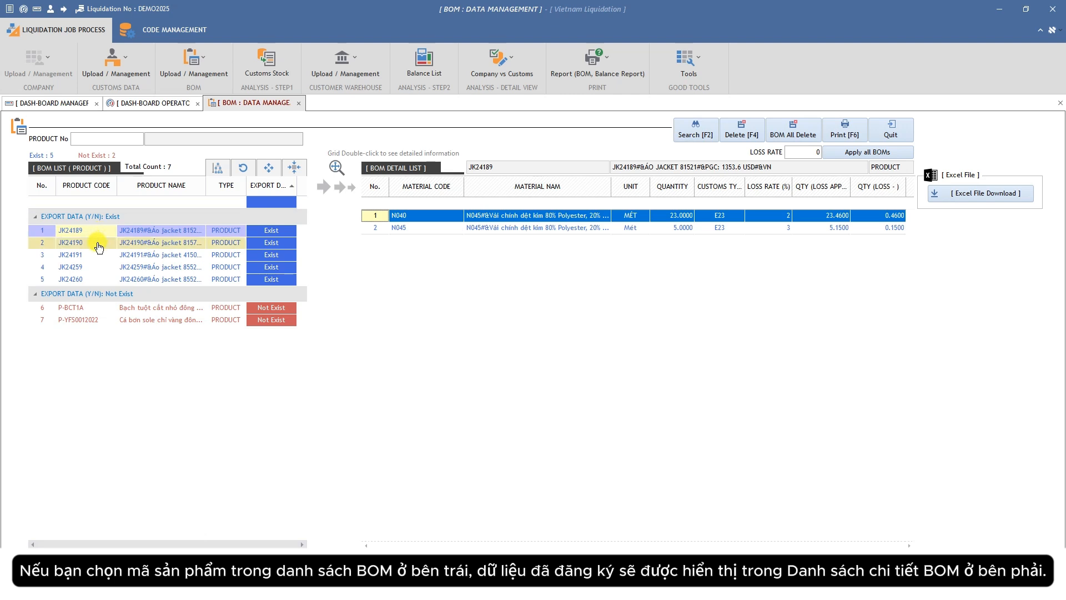
pyautogui.click(98, 259)
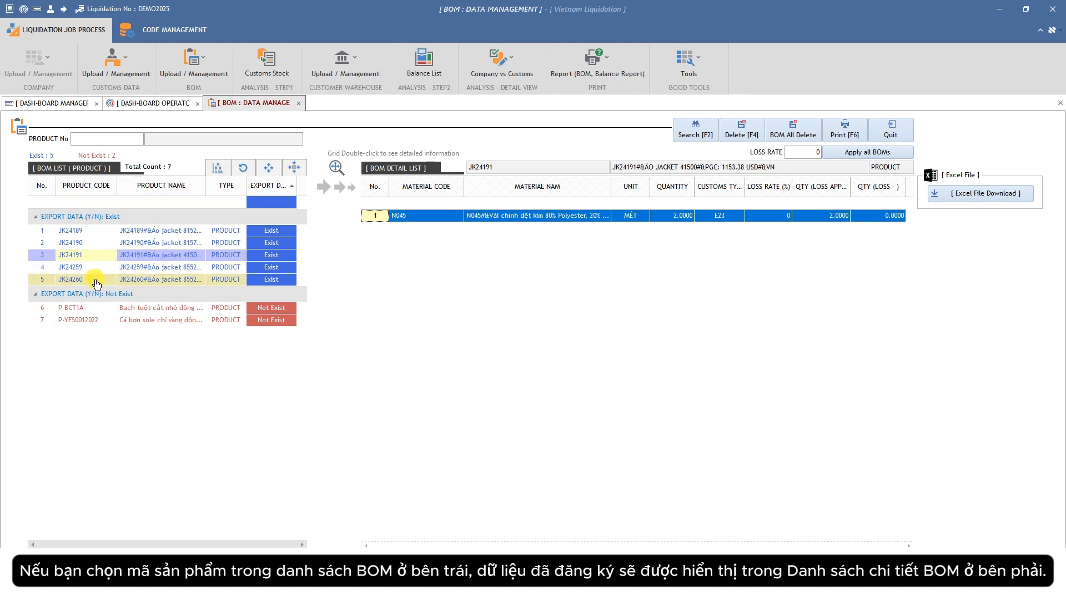
pyautogui.click(96, 280)
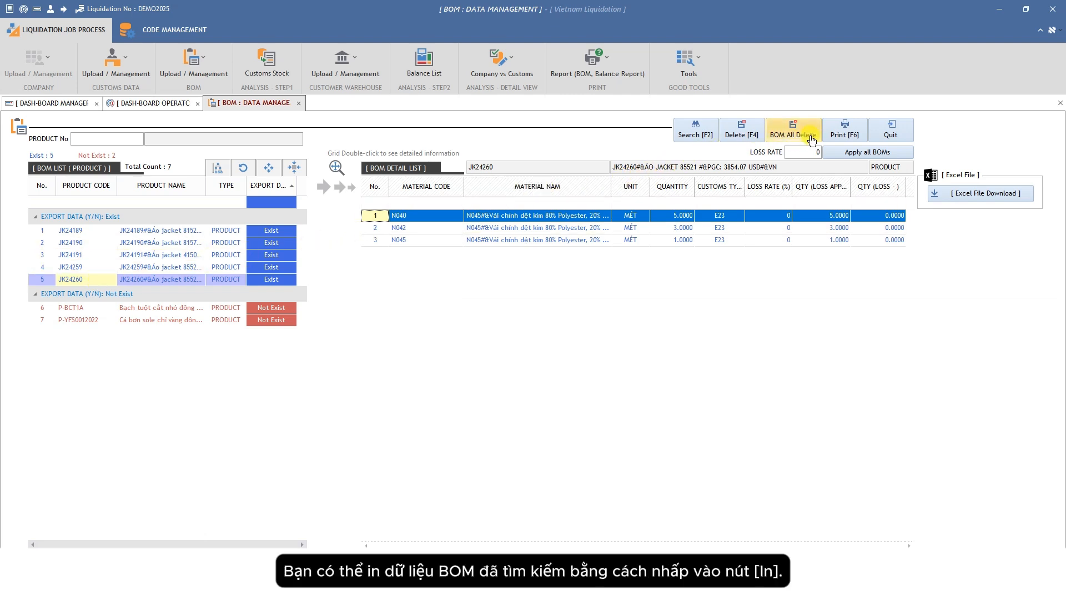
# Print the searched BOM data.
pyautogui.click(851, 135)
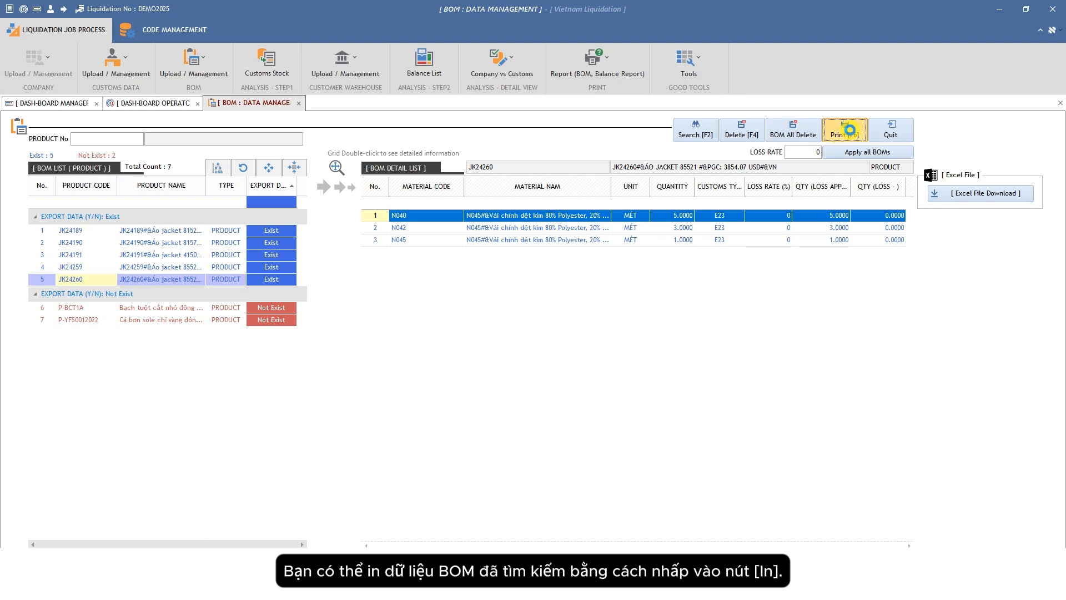